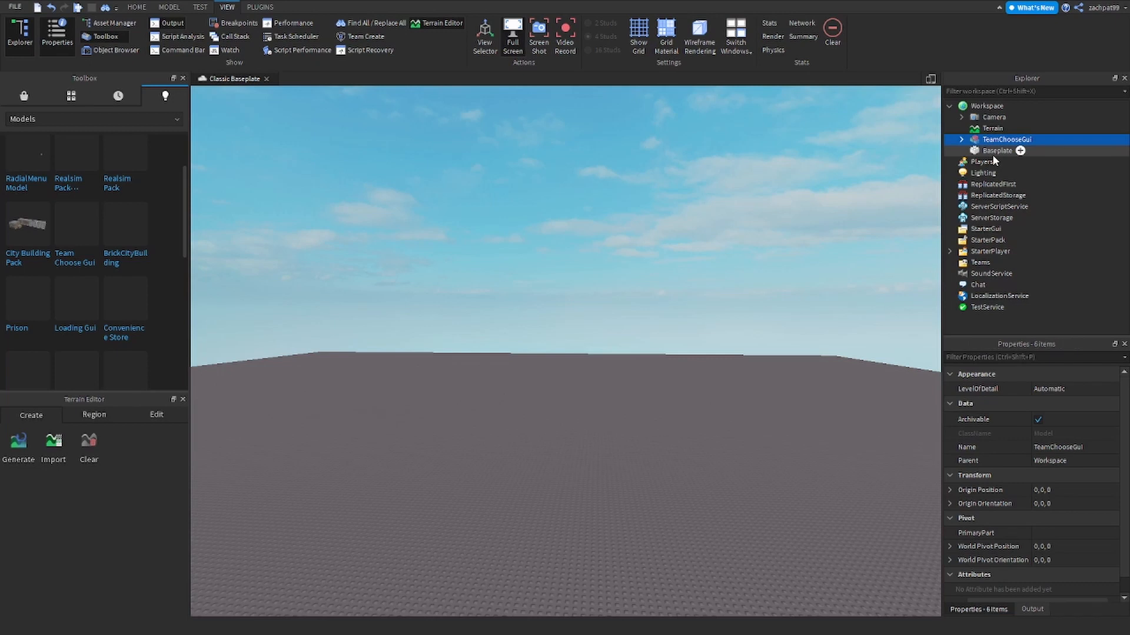
- Ungroup the TeamChooseGui model in Workspace with Ctrl+U
key("ctrl+u")
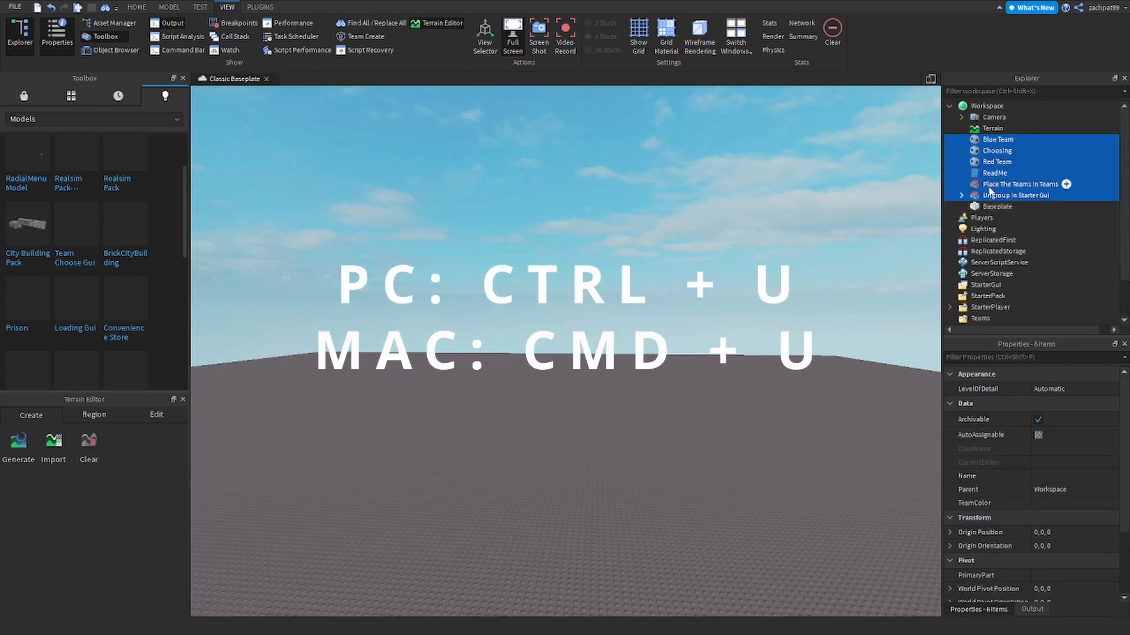
- Deselect the unpacked items and switch the ribbon to MODEL
left_click(925, 189)
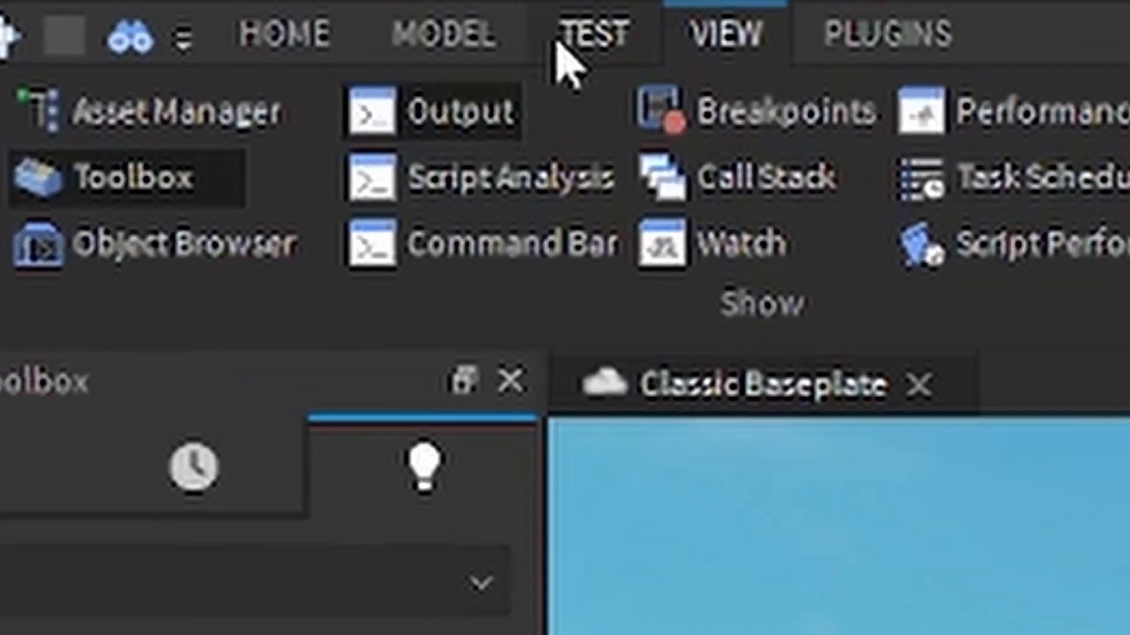
left_click(173, 7)
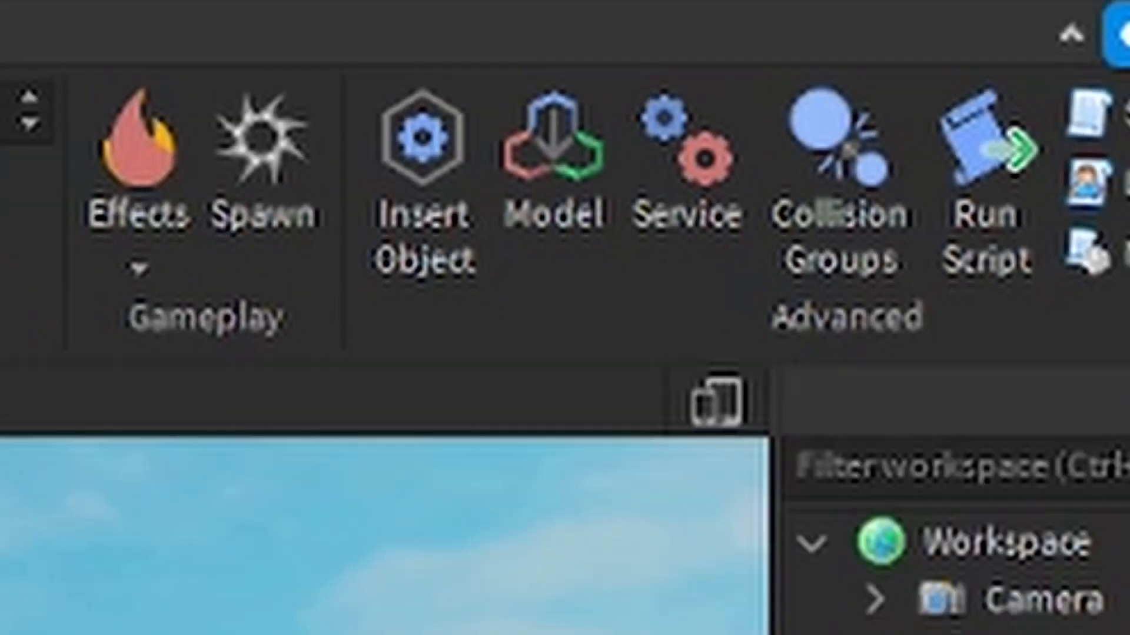
- Check the insertable services list, then drag Blue Team, Choosing and Red Team into Teams
left_click(541, 265)
scroll(552, 326, "down", 5)
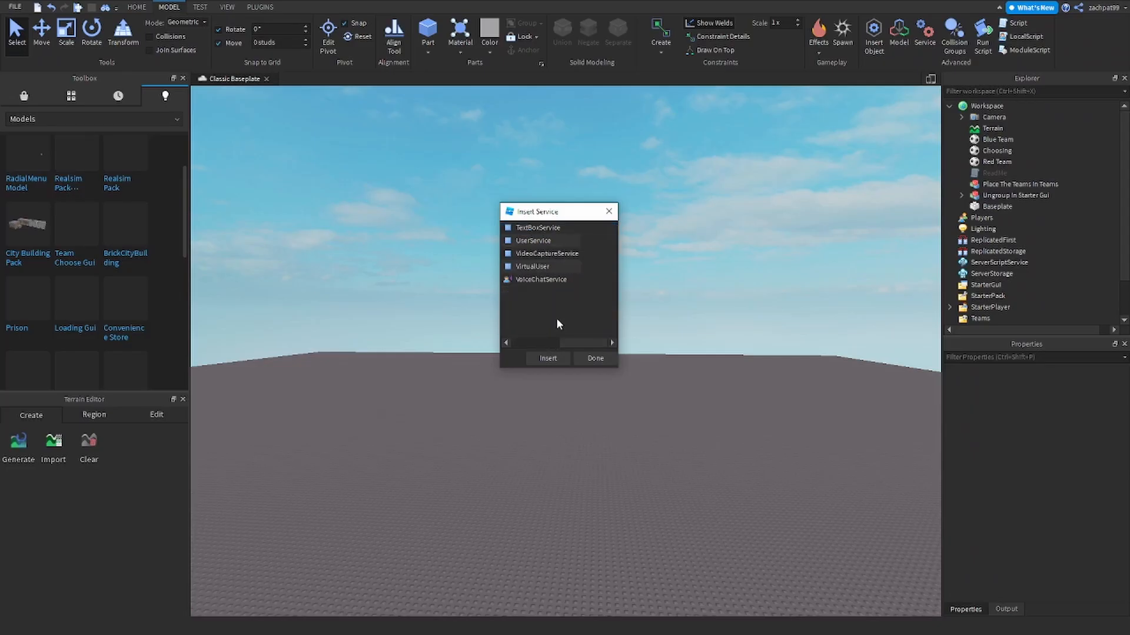
left_click(609, 211)
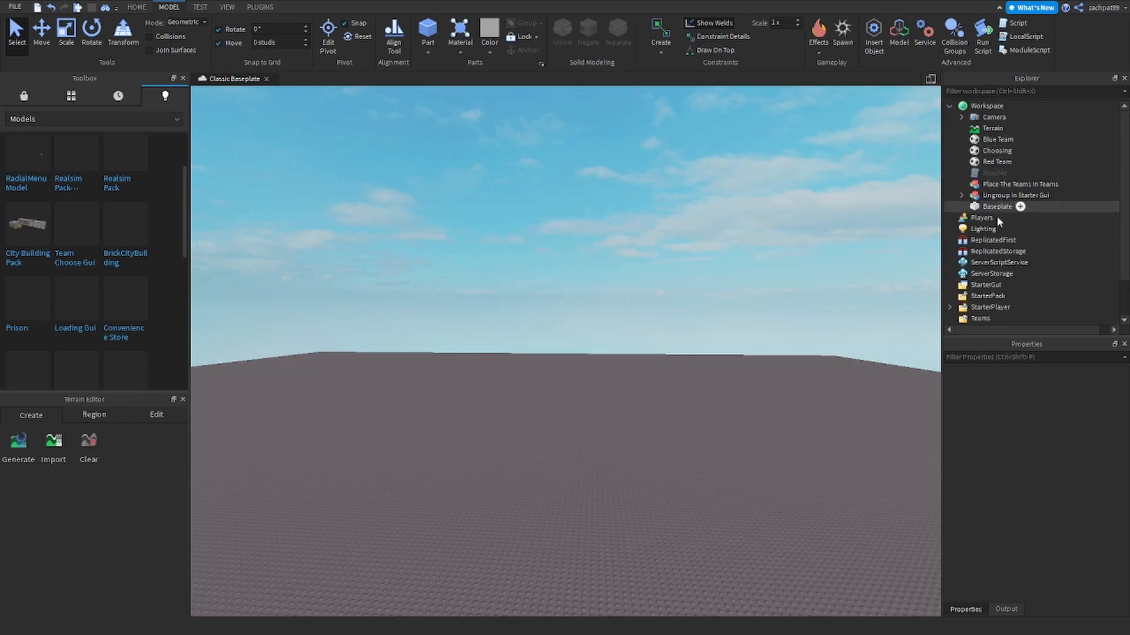
left_click(995, 161)
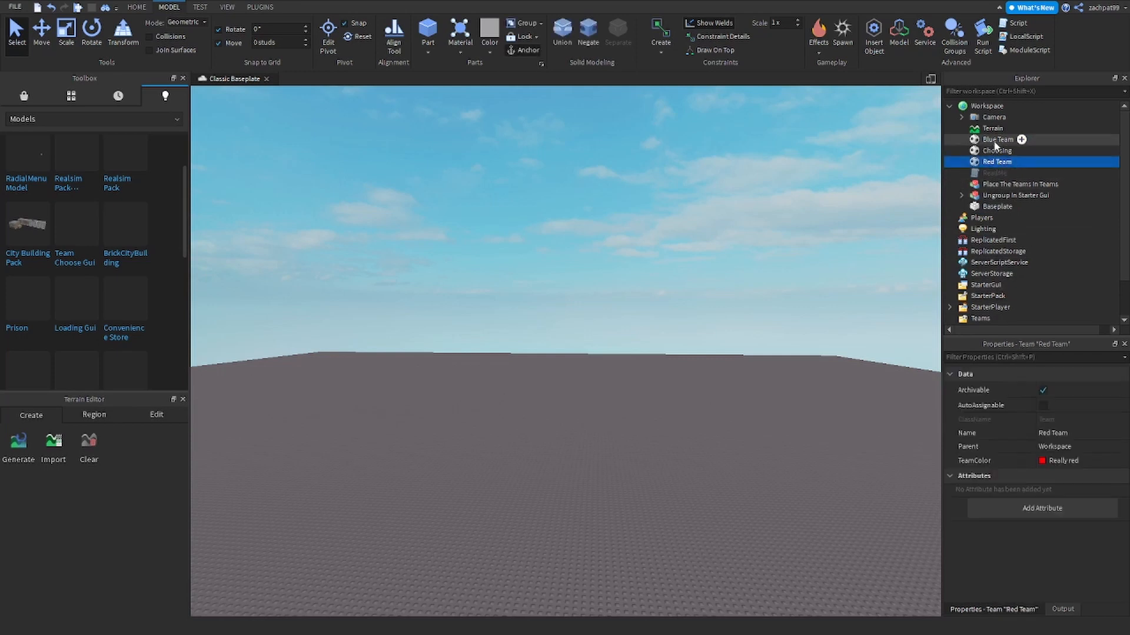
left_click(995, 141, "shift")
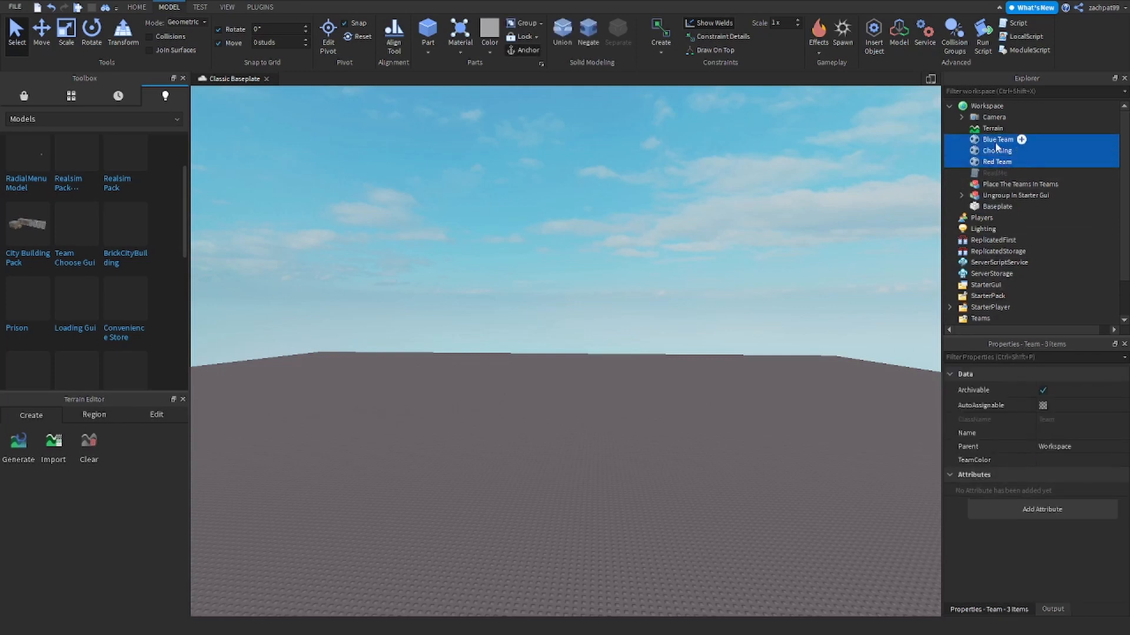
left_click_drag(994, 151, 981, 306)
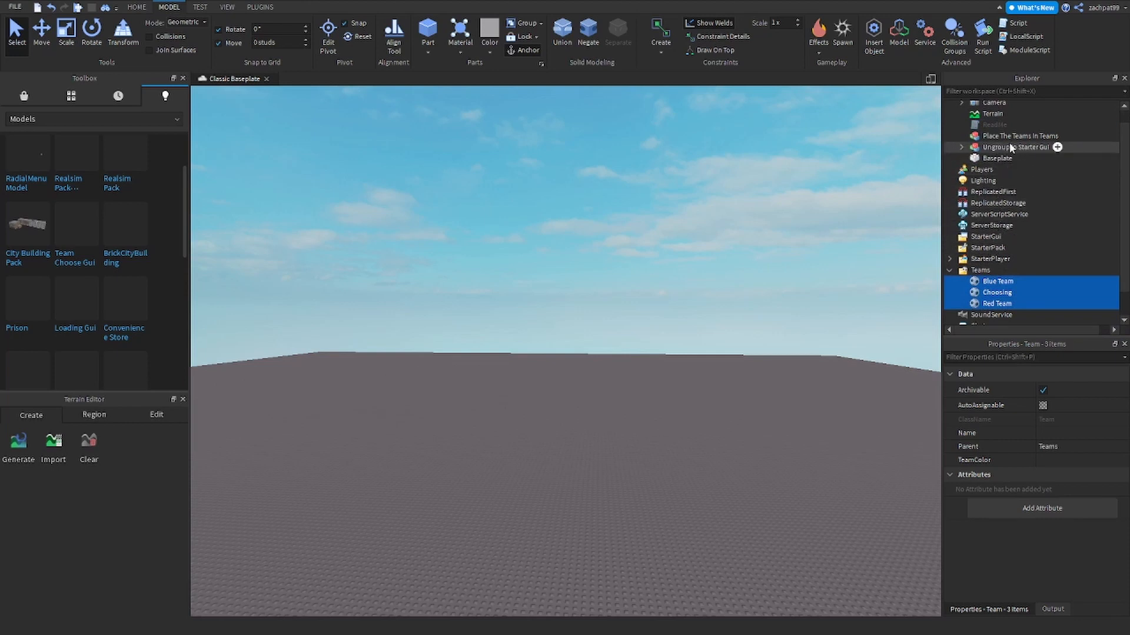
- Ungroup the GUI model inside StarterGui and delete 'Place The Teams In Teams' and ReadMe
left_click_drag(1010, 147, 977, 238)
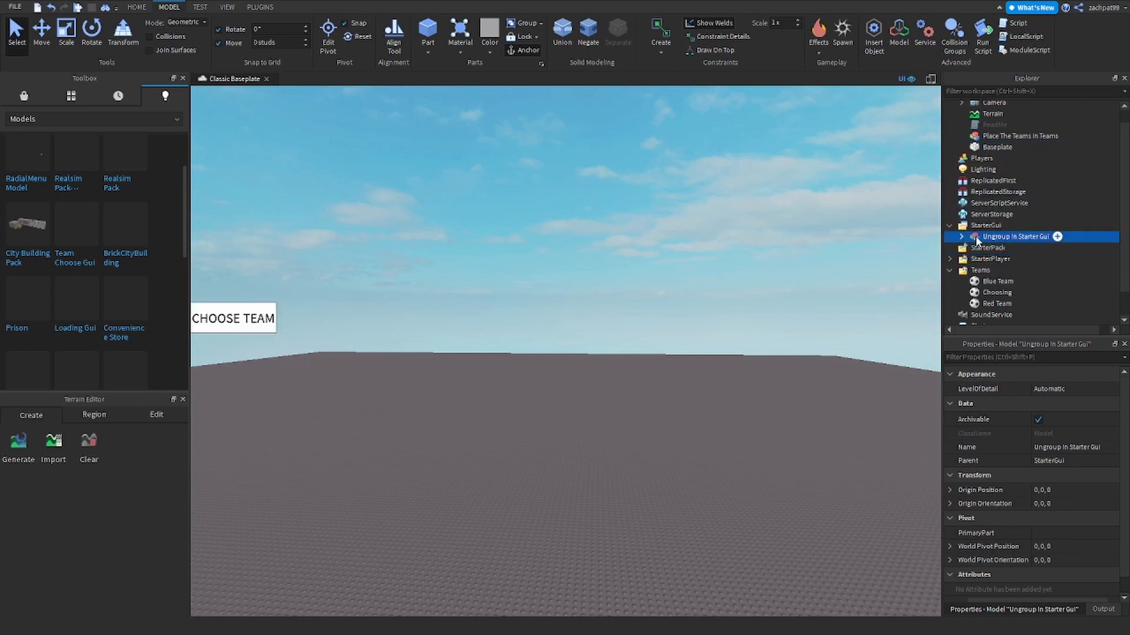
key("ctrl+u")
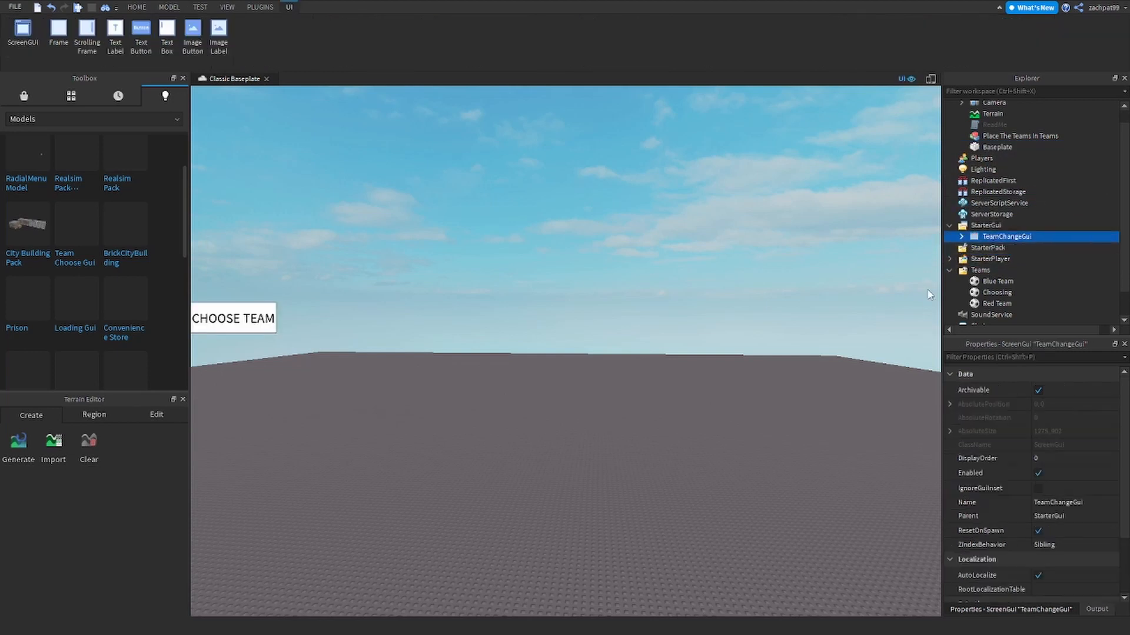
left_click(1001, 140)
key("Delete")
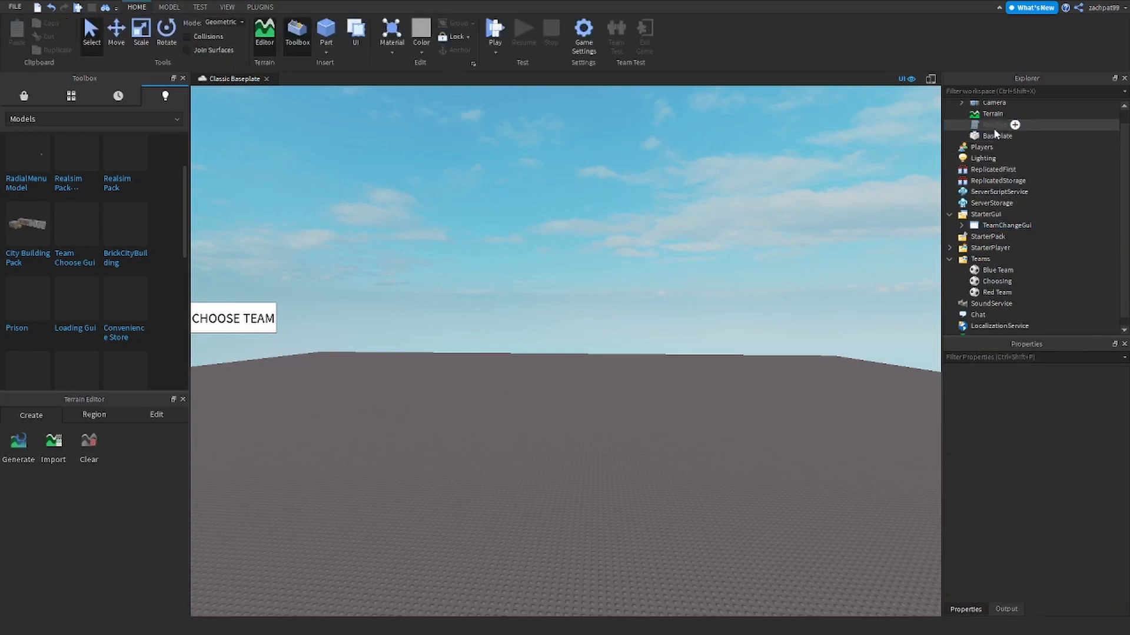
left_click(993, 128)
key("Delete")
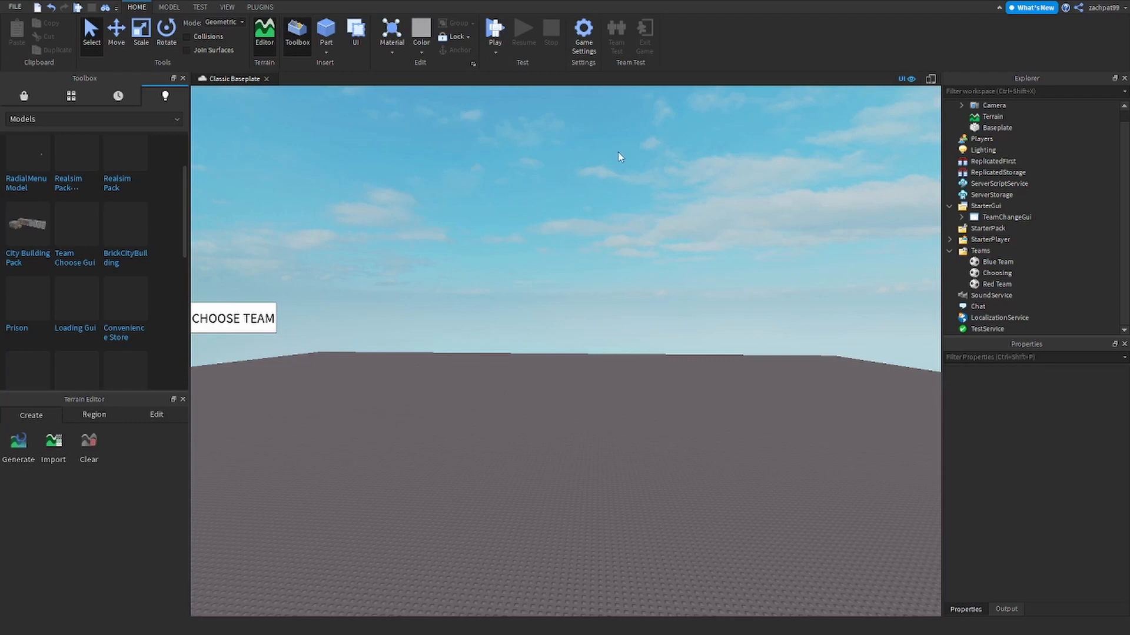
scroll(1003, 230, "up", 1)
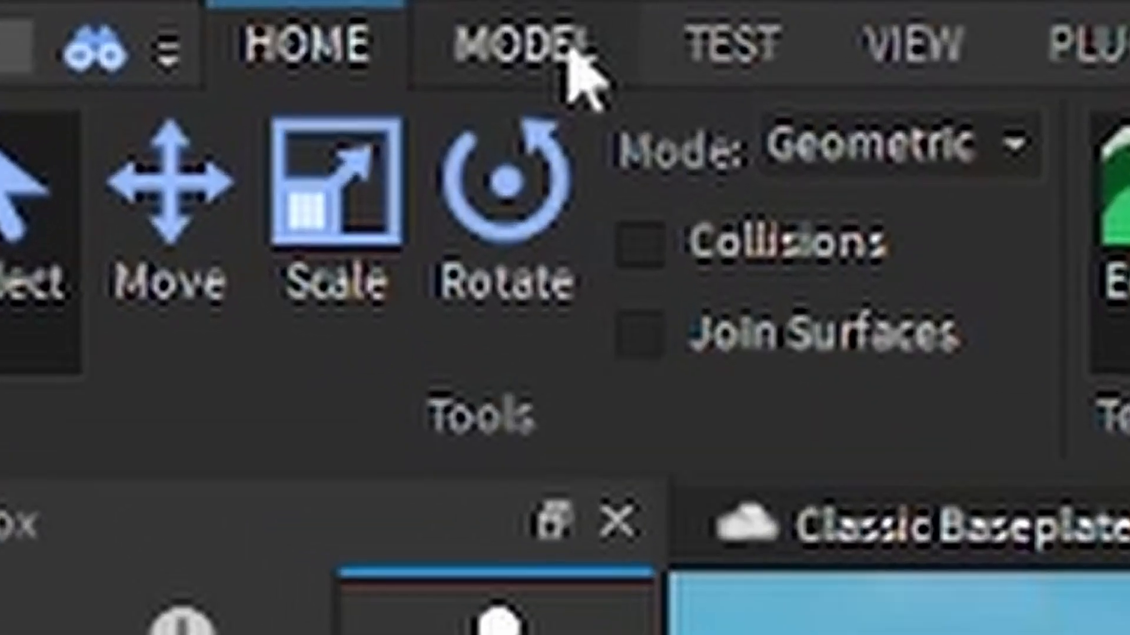
- Search 'spawn' in Workspace's insert menu and add a SpawnLocation
left_click(175, 7)
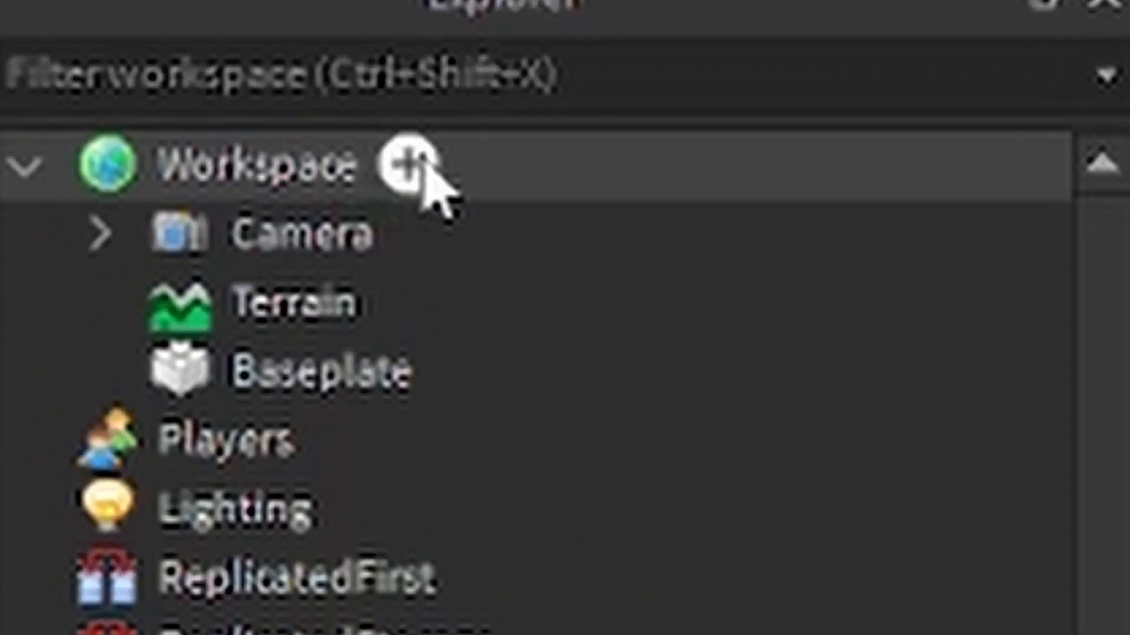
left_click(814, 127)
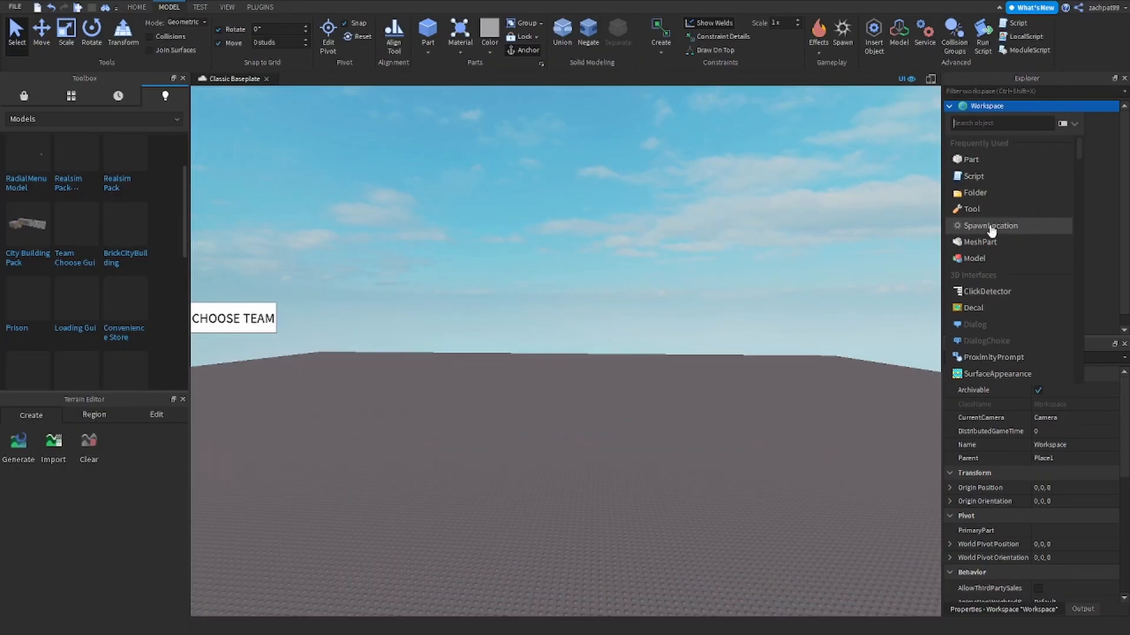
type("spawn")
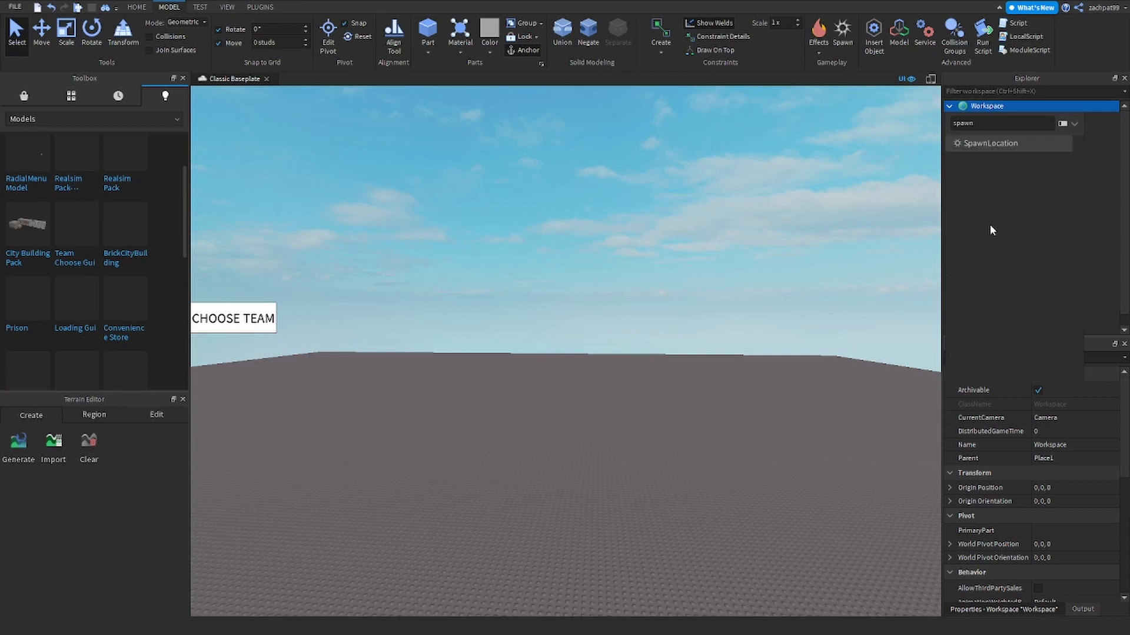
left_click(1051, 143)
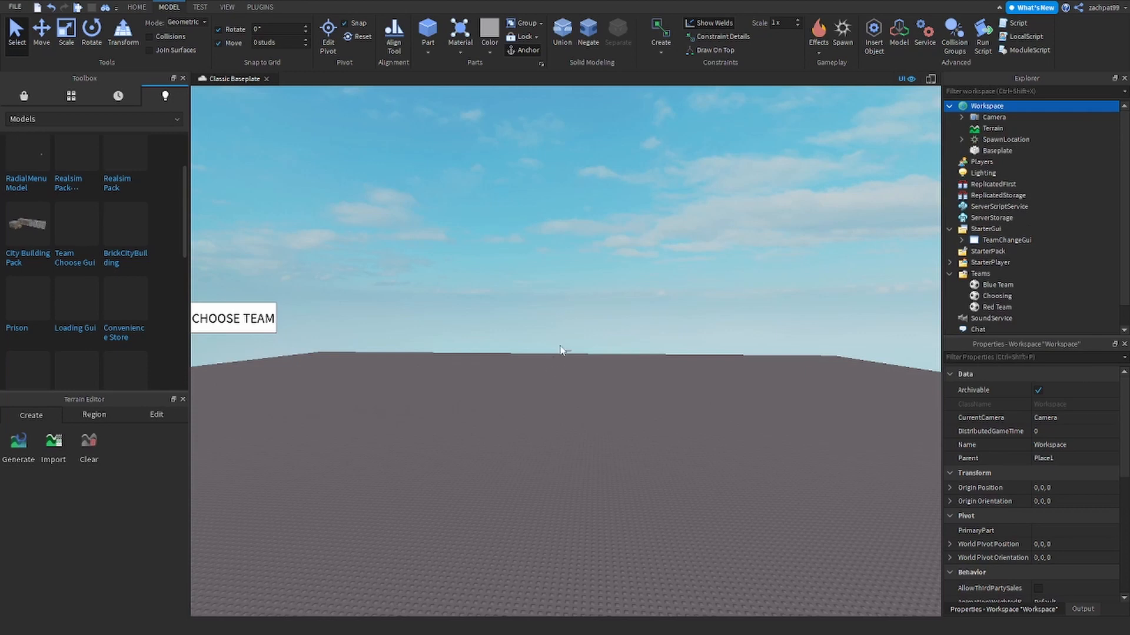
right_click_drag(654, 373, 653, 373)
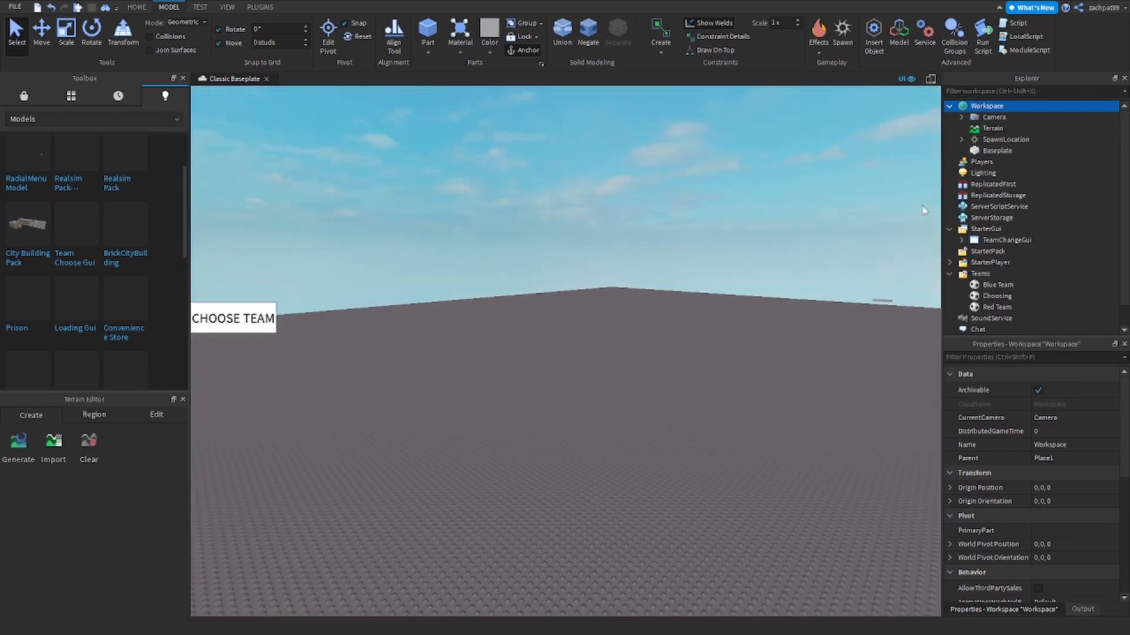
- Focus the SpawnLocation, lift it onto the baseplate, and slide it left with the Move tool
left_click(1005, 140)
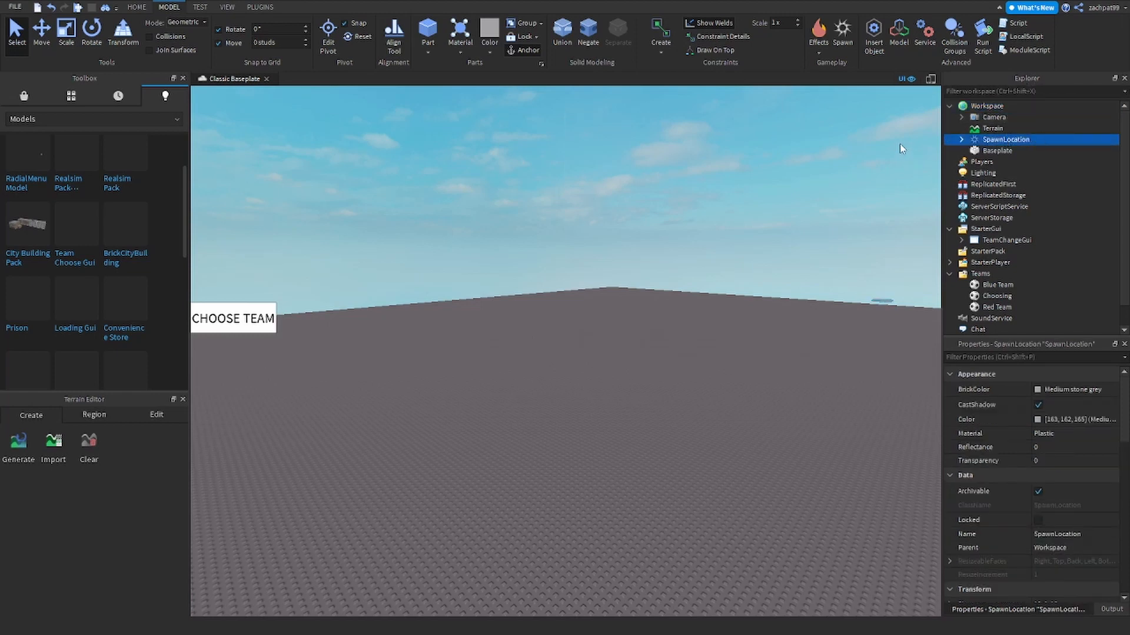
key("f")
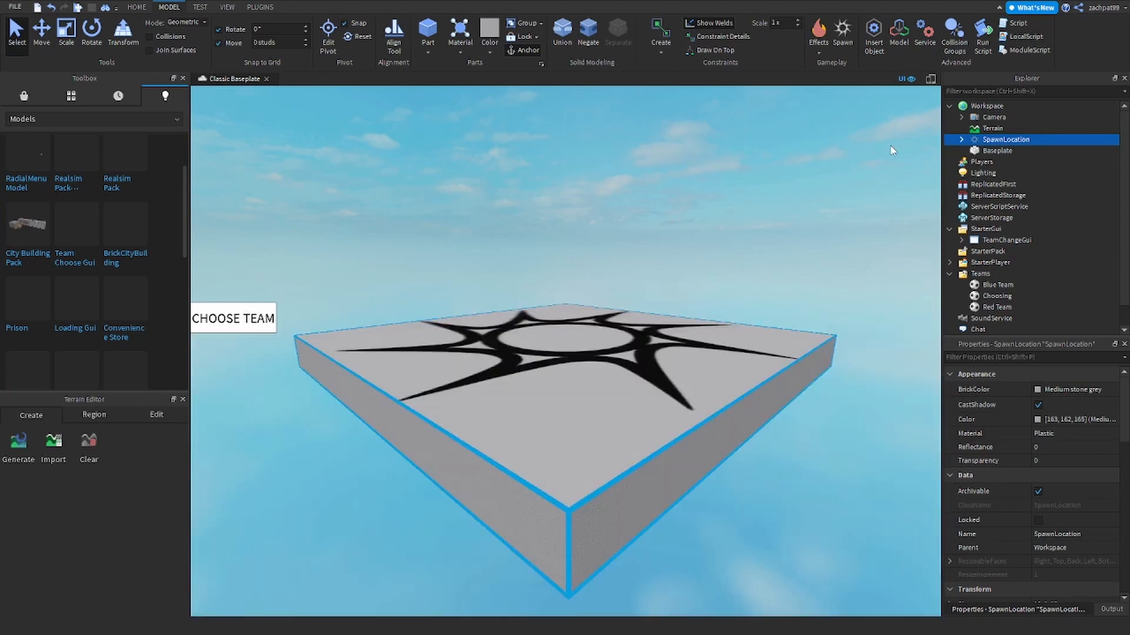
right_click_drag(817, 196, 816, 200)
scroll(817, 202, "down", 8)
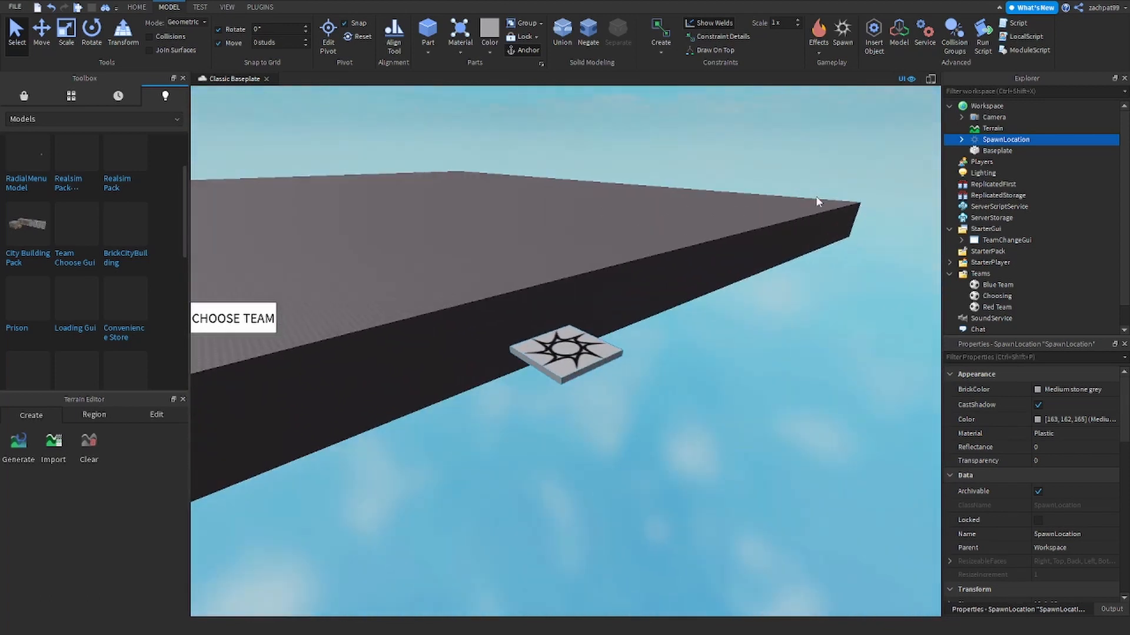
key("a")
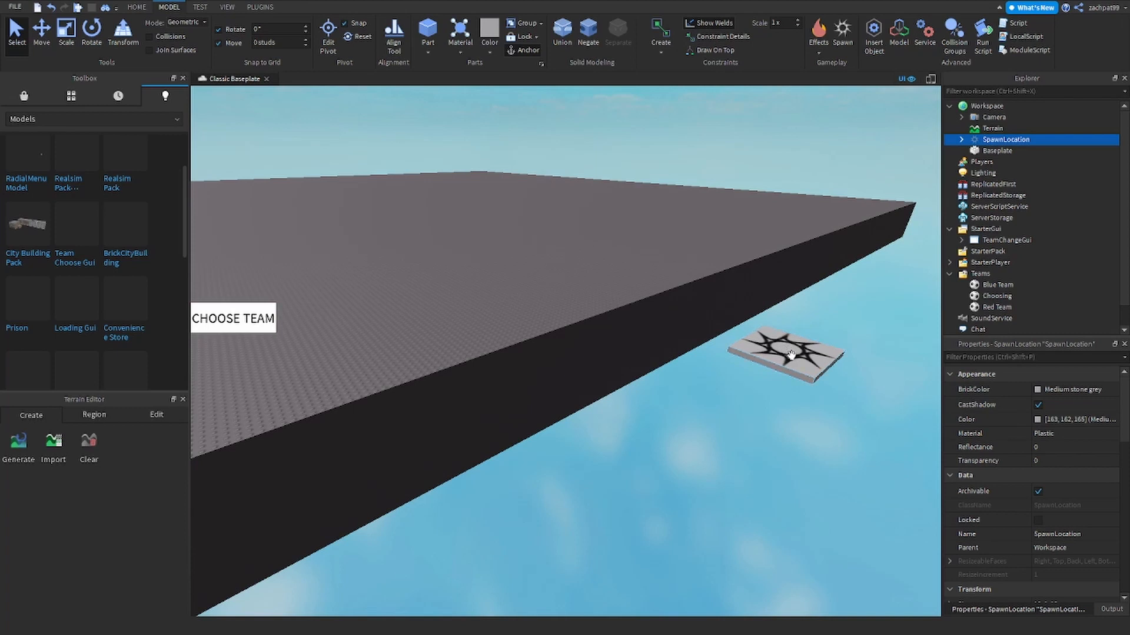
left_click_drag(768, 346, 581, 292)
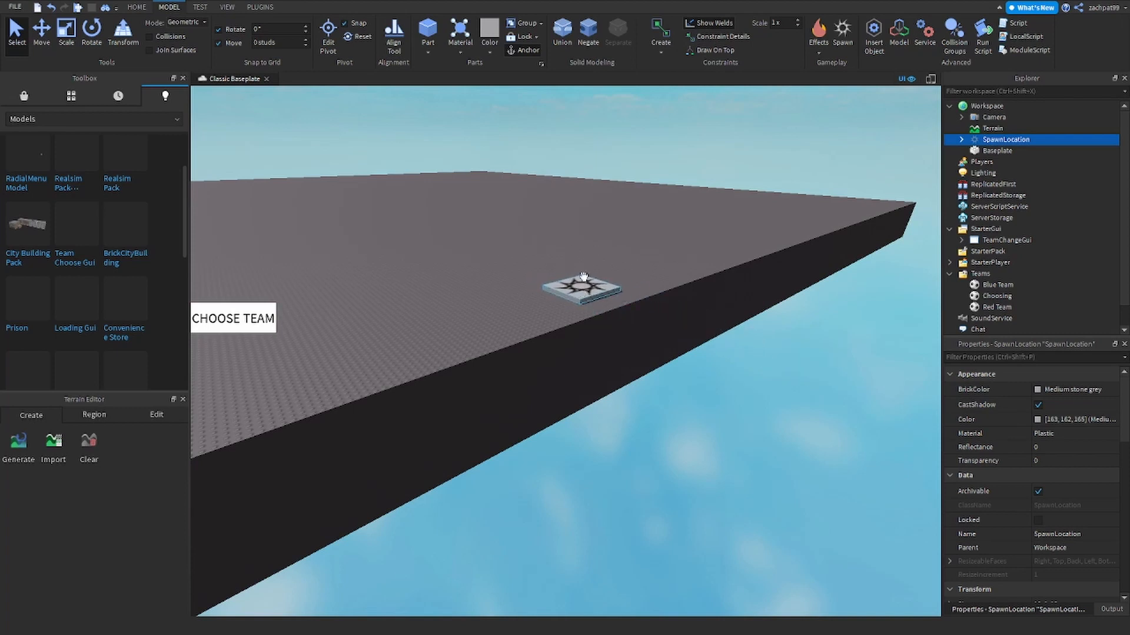
right_click_drag(604, 291, 609, 302)
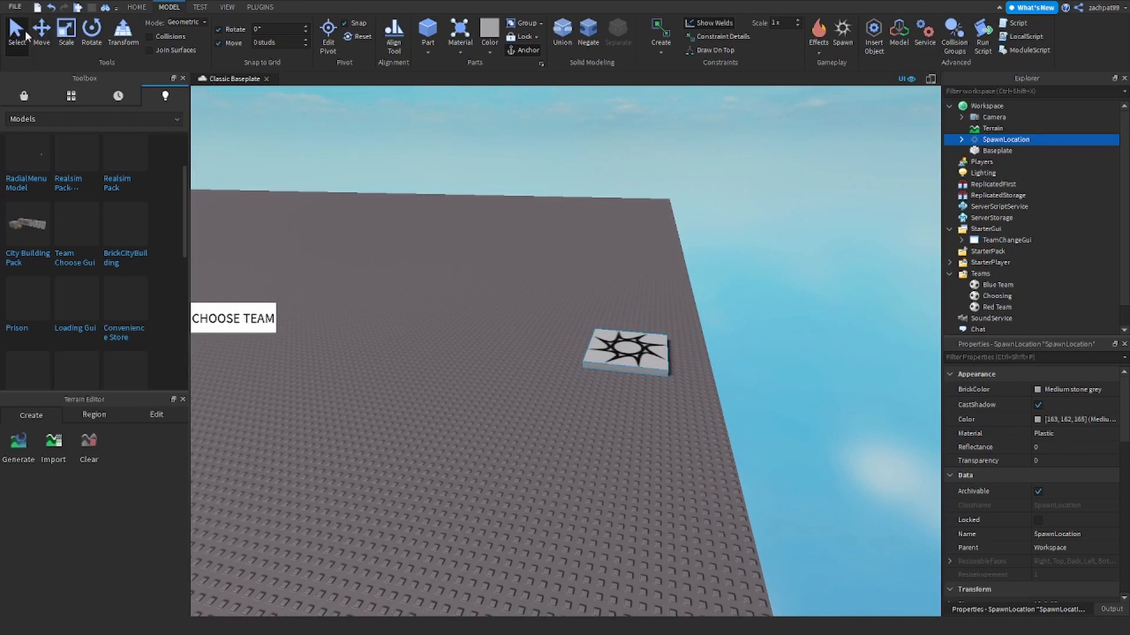
left_click(43, 39)
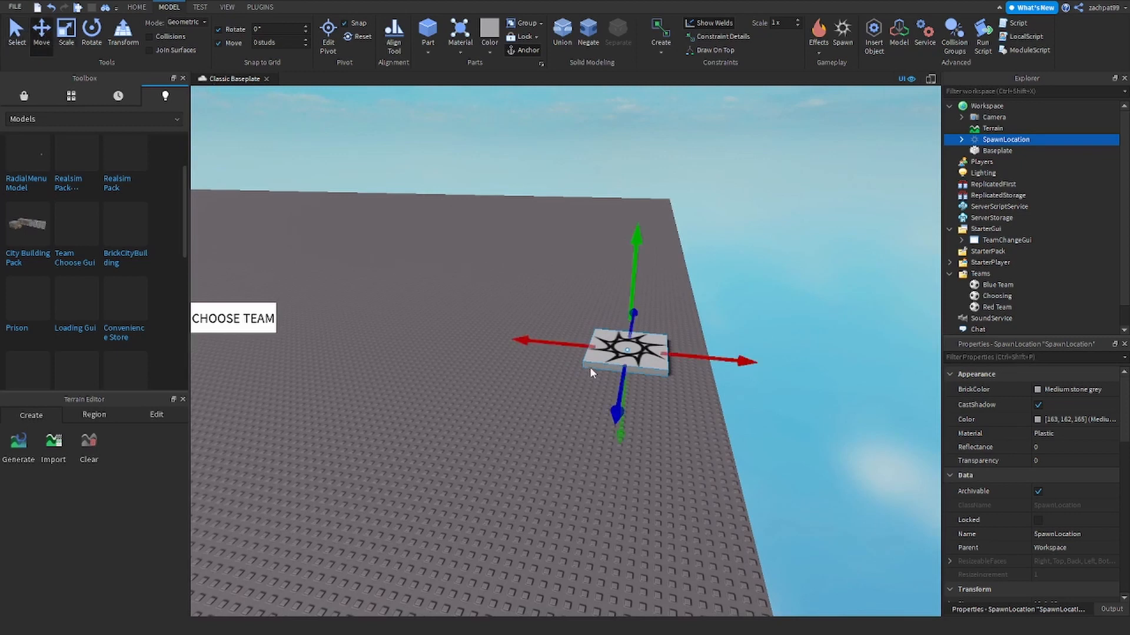
left_click_drag(589, 367, 541, 337)
left_click(22, 46)
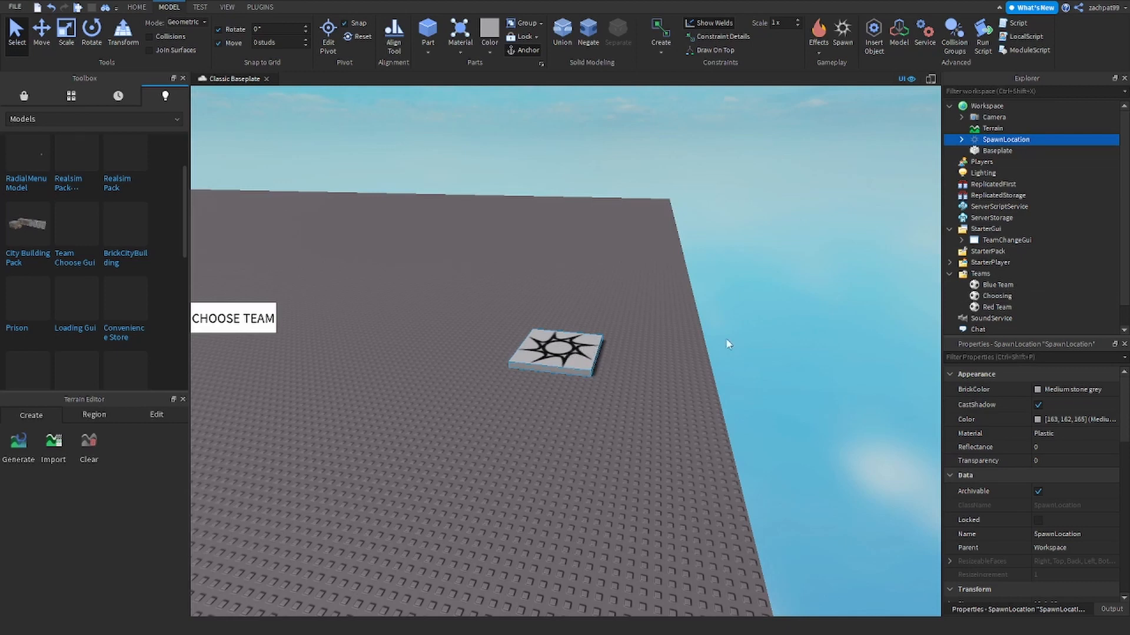
left_click(987, 287)
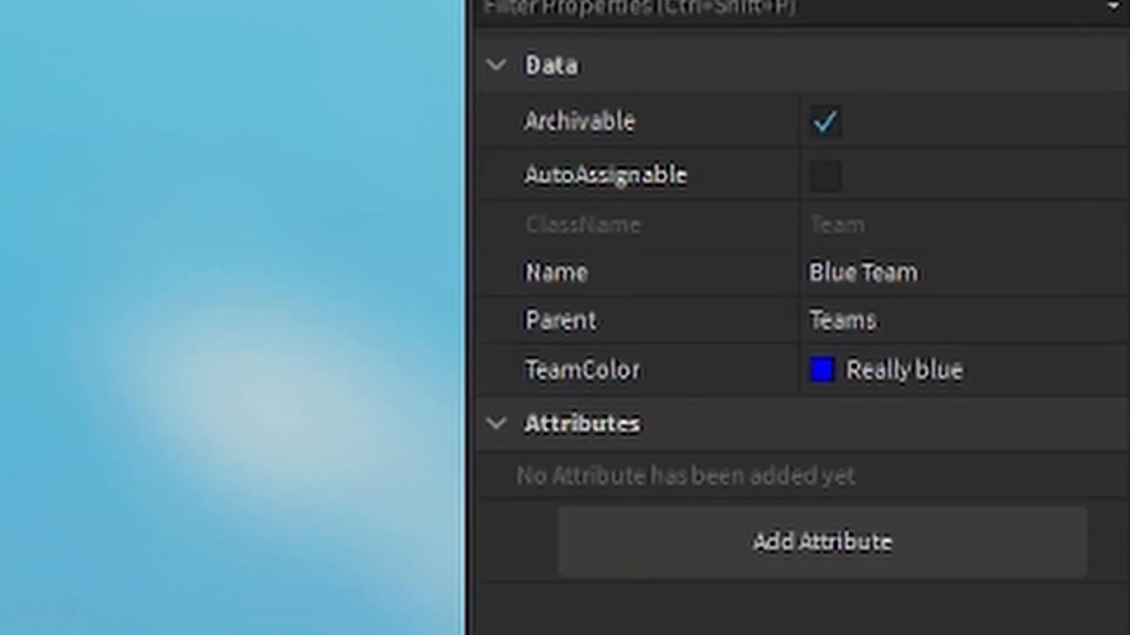
left_click(988, 141)
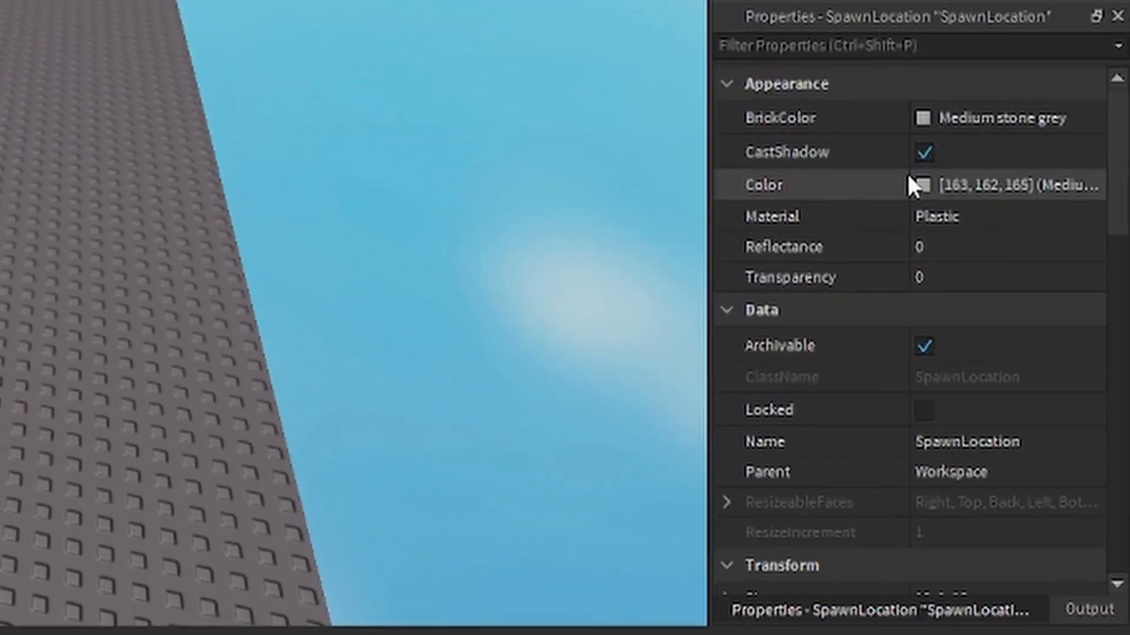
scroll(588, 317, "down", 5)
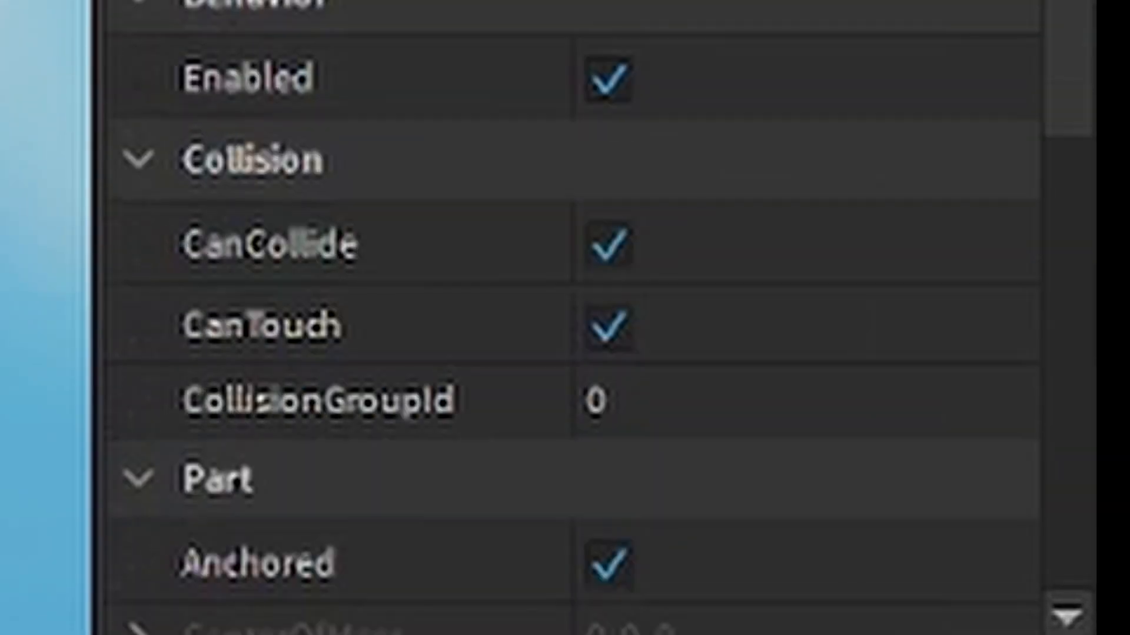
scroll(588, 317, "down", 5)
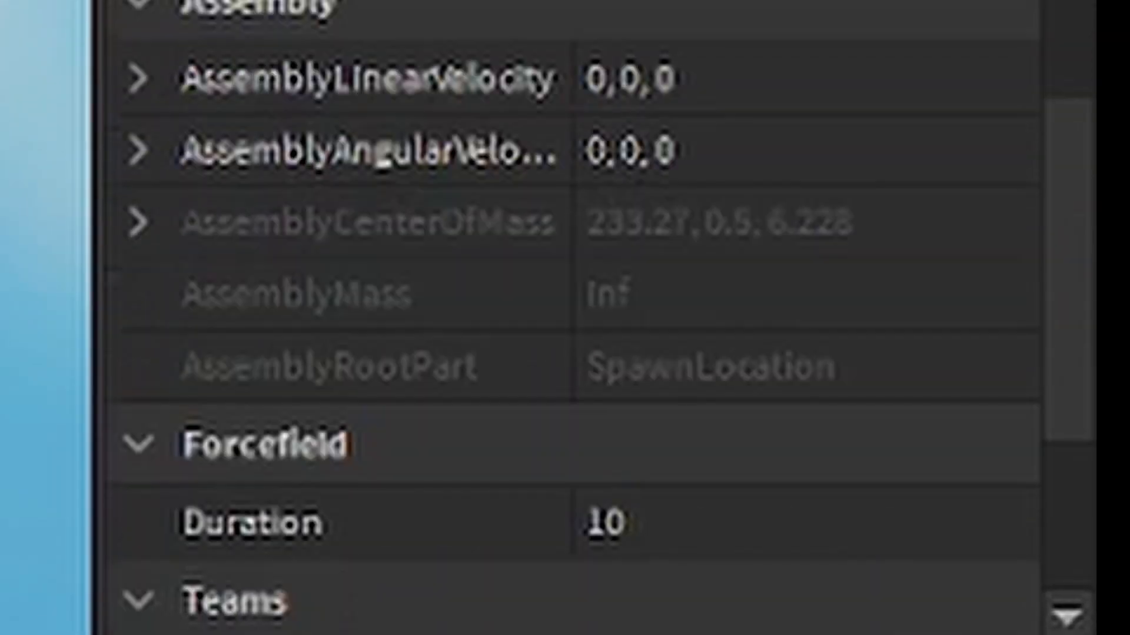
scroll(588, 317, "down", 4)
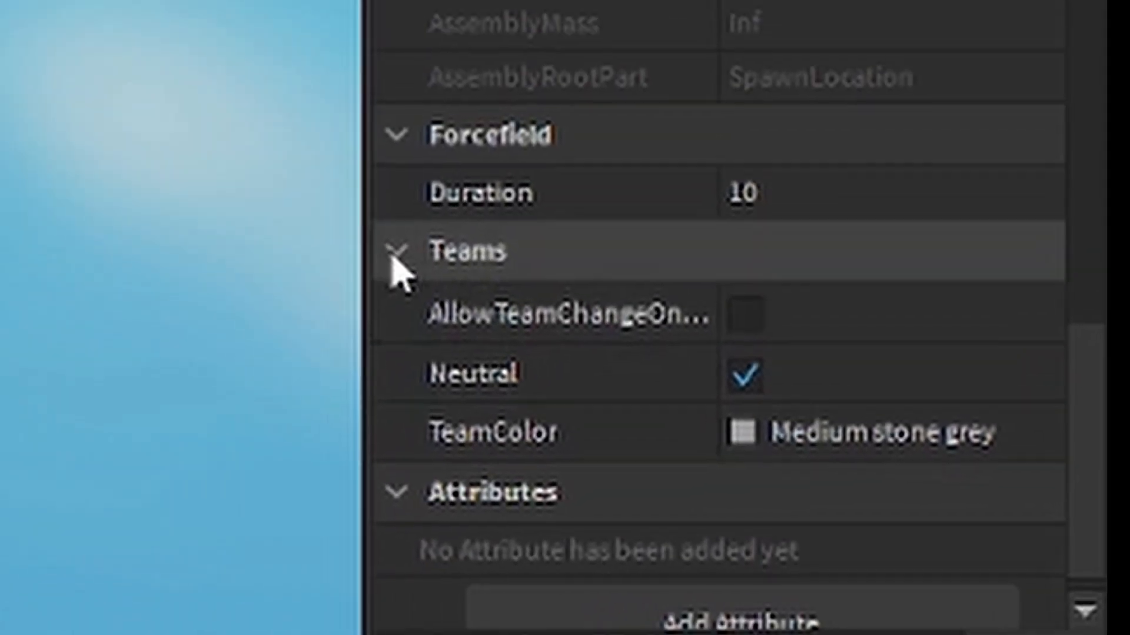
left_click(139, 131)
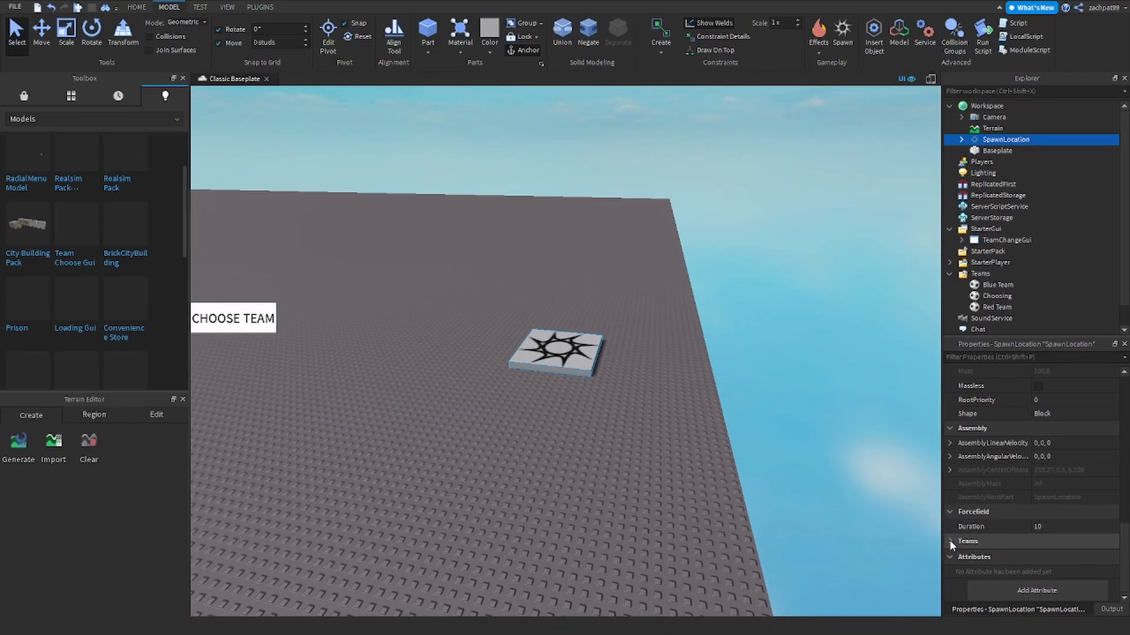
- In the spawn's Teams properties, pick Really blue as TeamColor and turn off Neutral
left_click(950, 541)
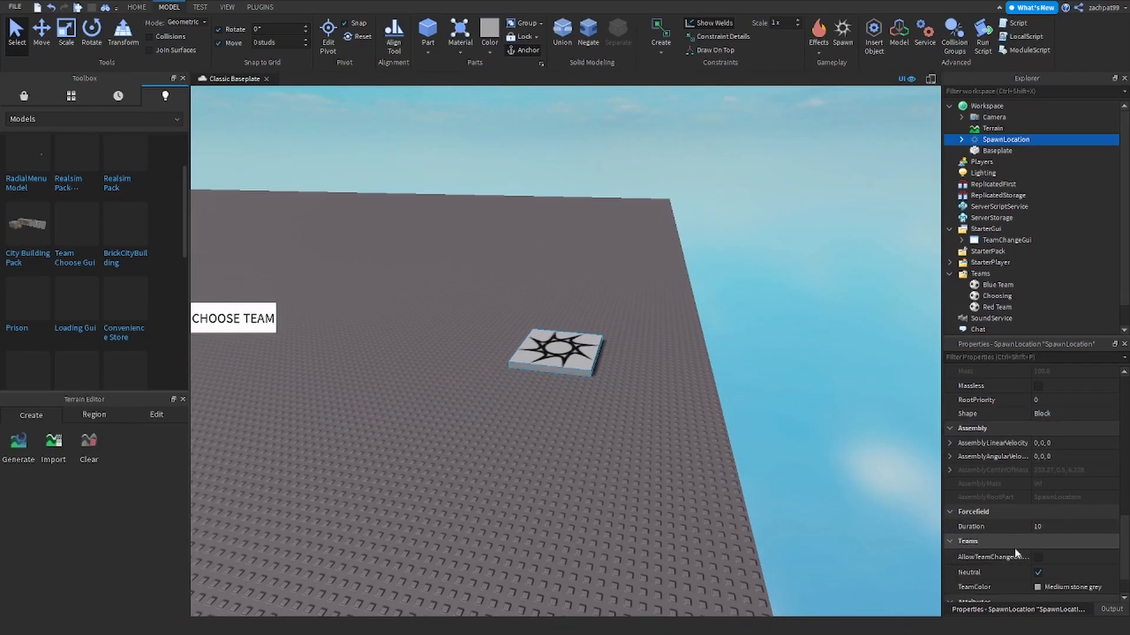
scroll(1015, 546, "down", 1)
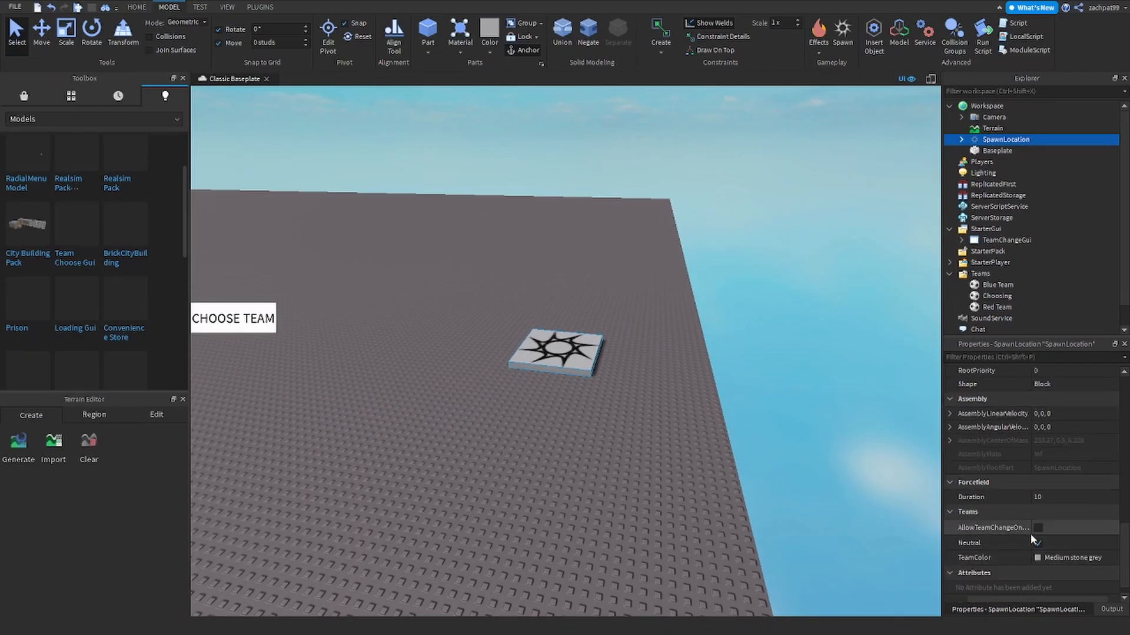
left_click(1037, 559)
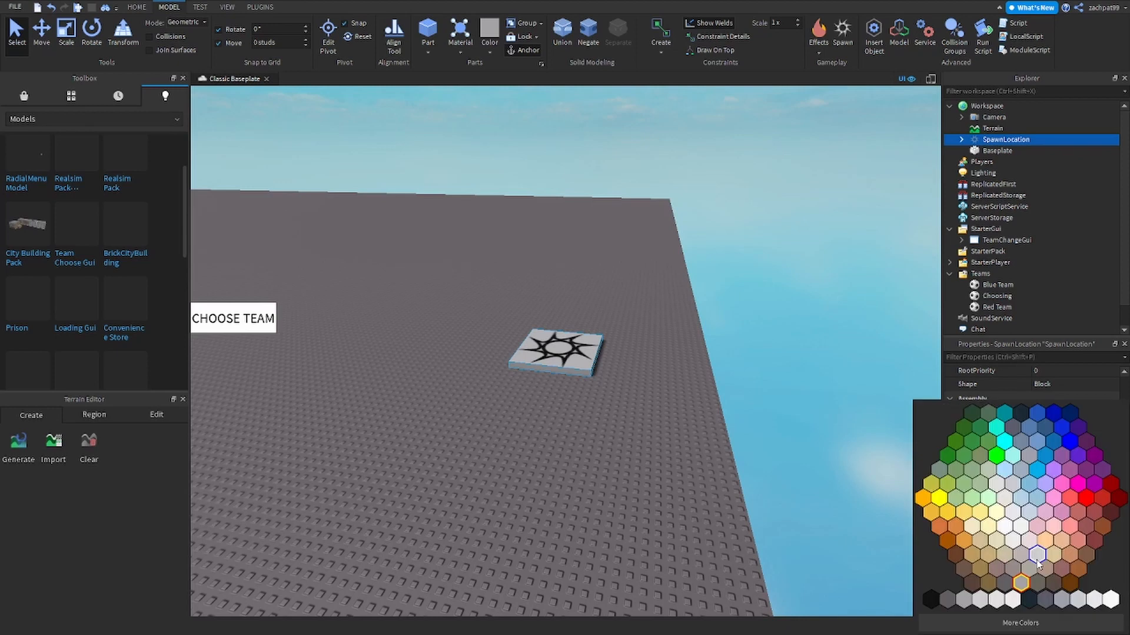
left_click(1070, 443)
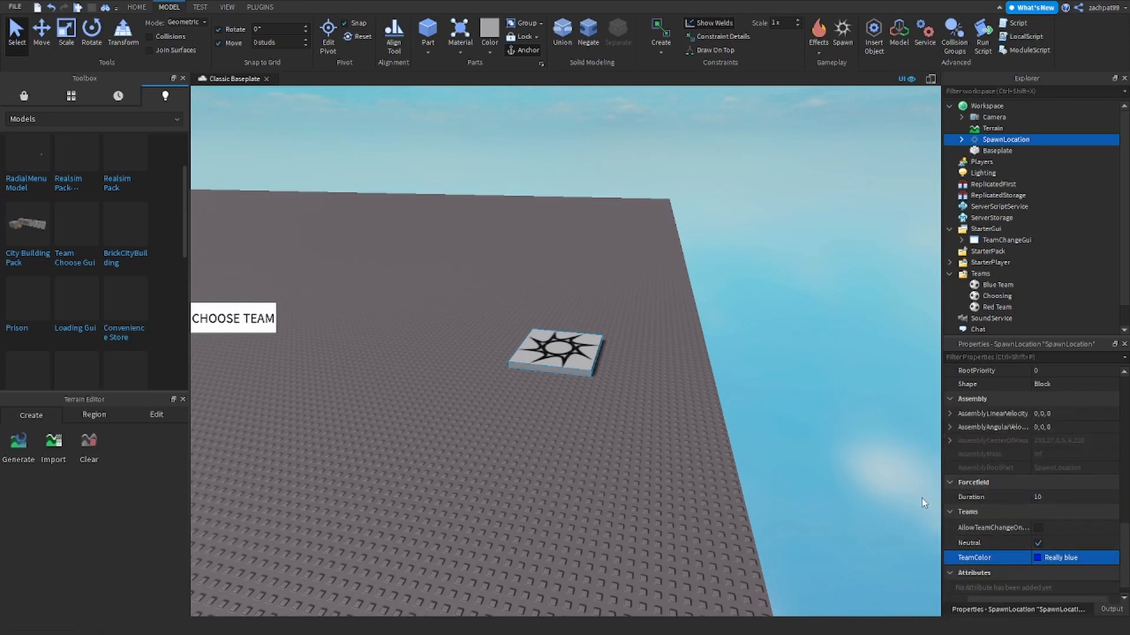
key("a")
right_click_drag(671, 446, 671, 446)
key("w")
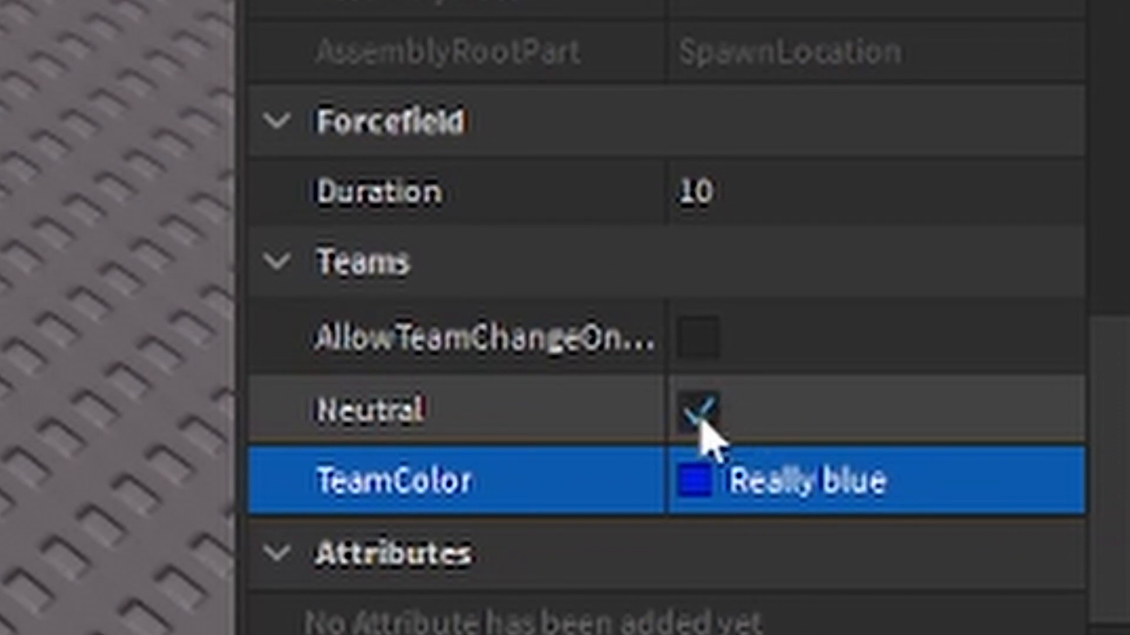
left_click(703, 412)
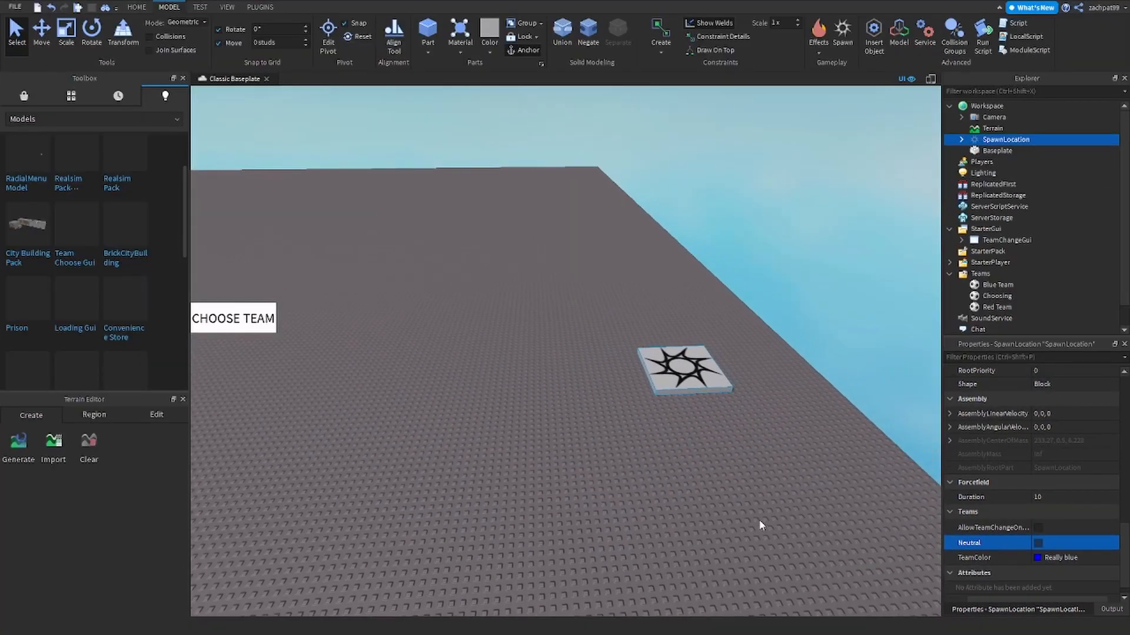
- Duplicate the blue SpawnLocation with Ctrl+D, drag the copy left across the baseplate, and select it
left_click(688, 370)
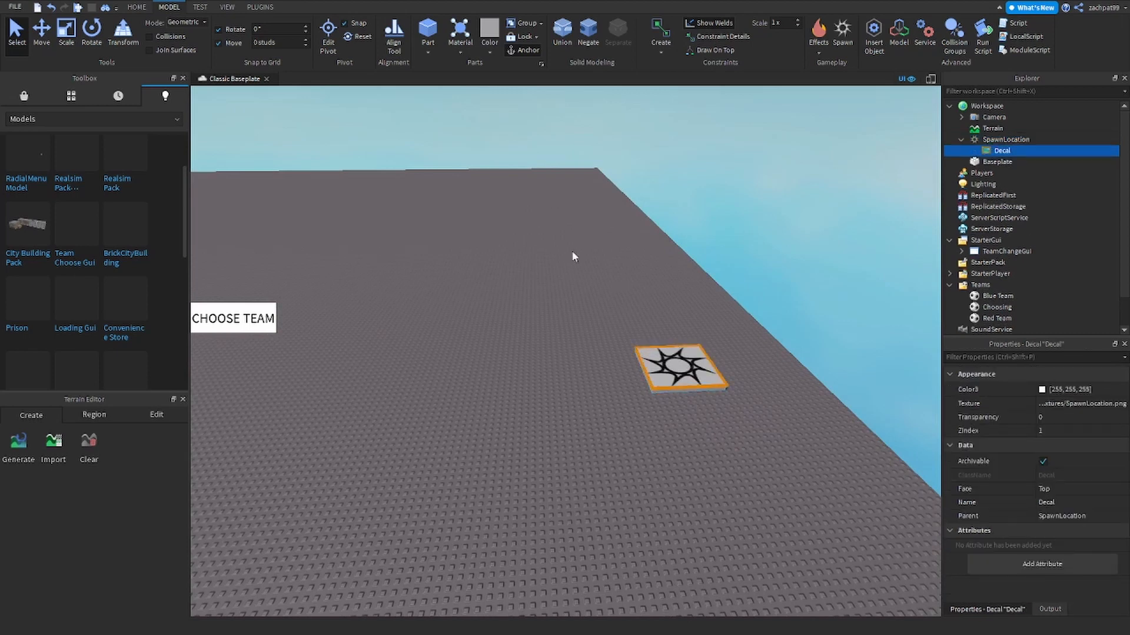
left_click(684, 385)
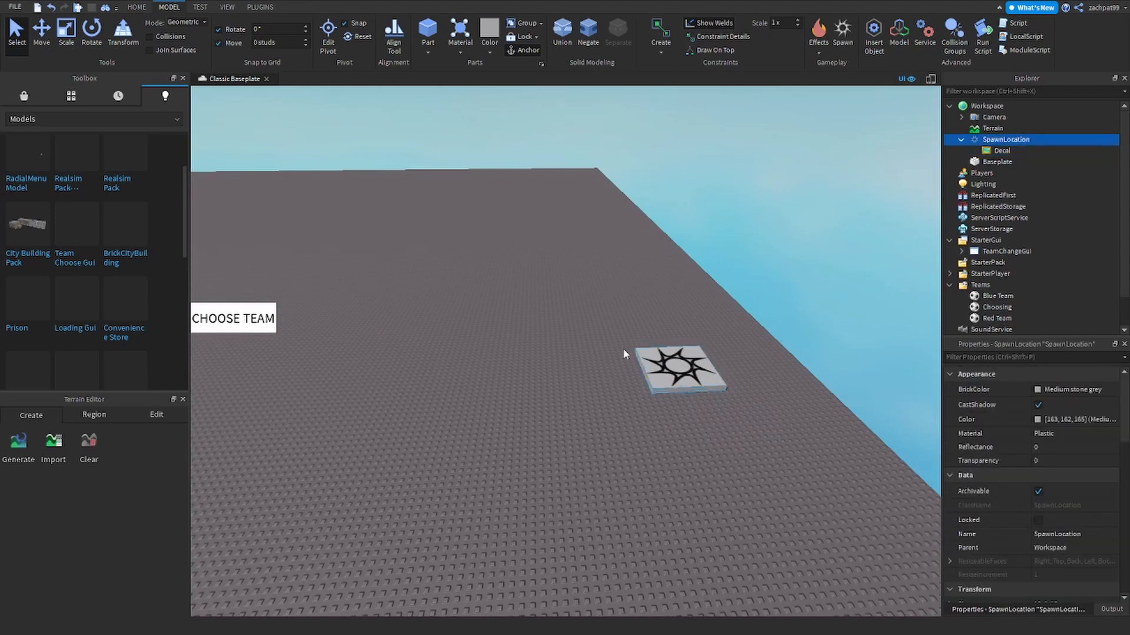
key("ctrl+d")
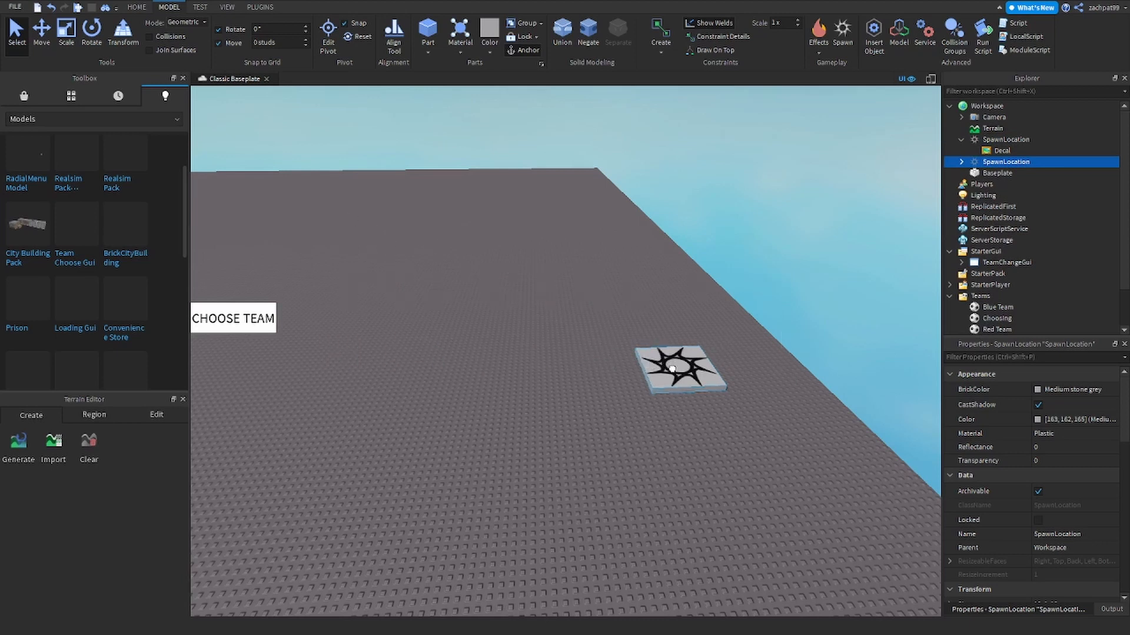
left_click_drag(672, 369, 426, 384)
scroll(438, 397, "down", 3)
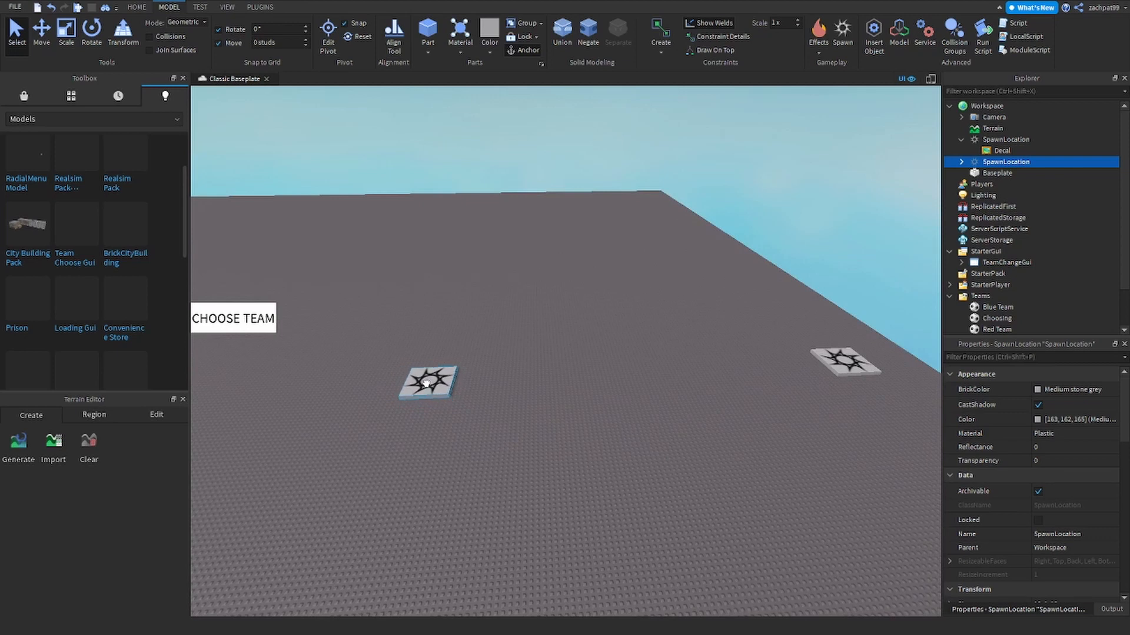
left_click(426, 382)
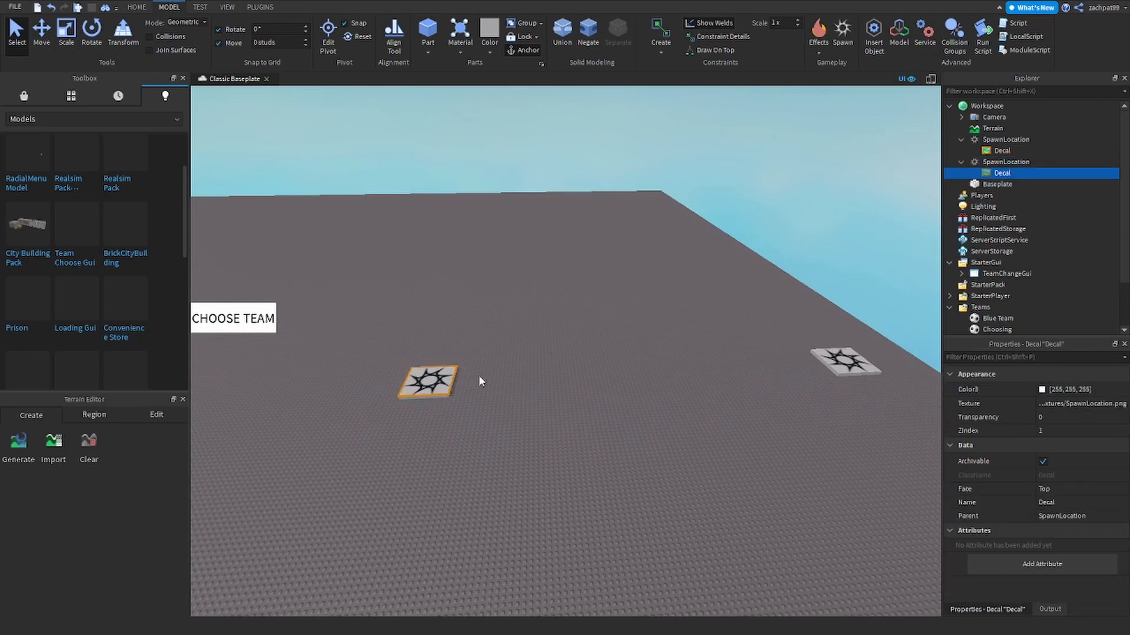
left_click(480, 382)
left_click(437, 385)
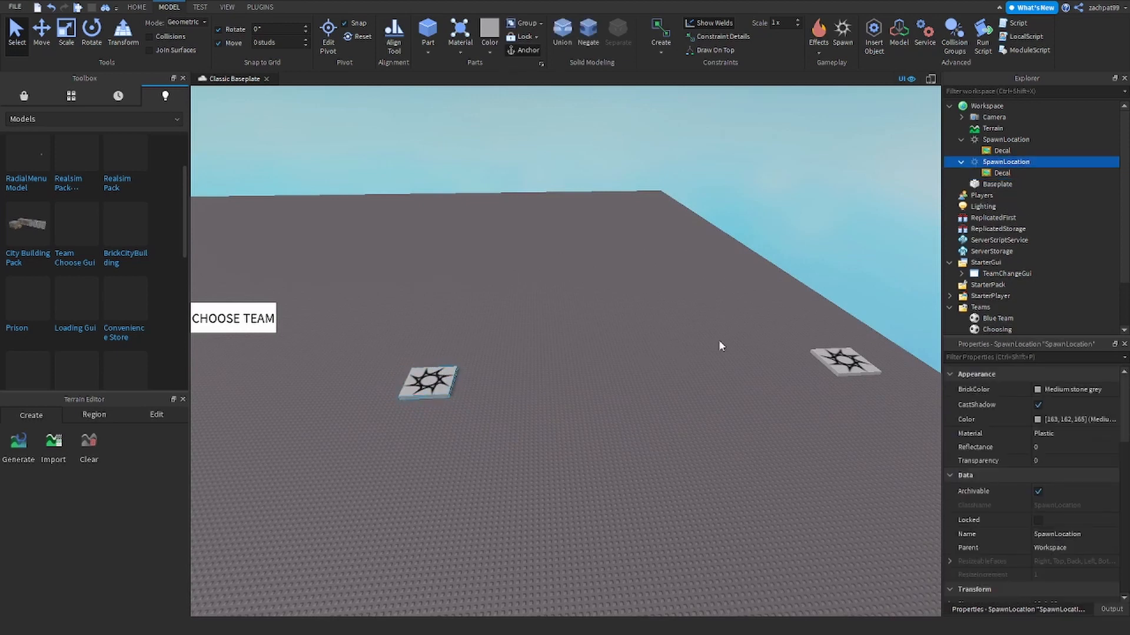
scroll(998, 330, "down", 2)
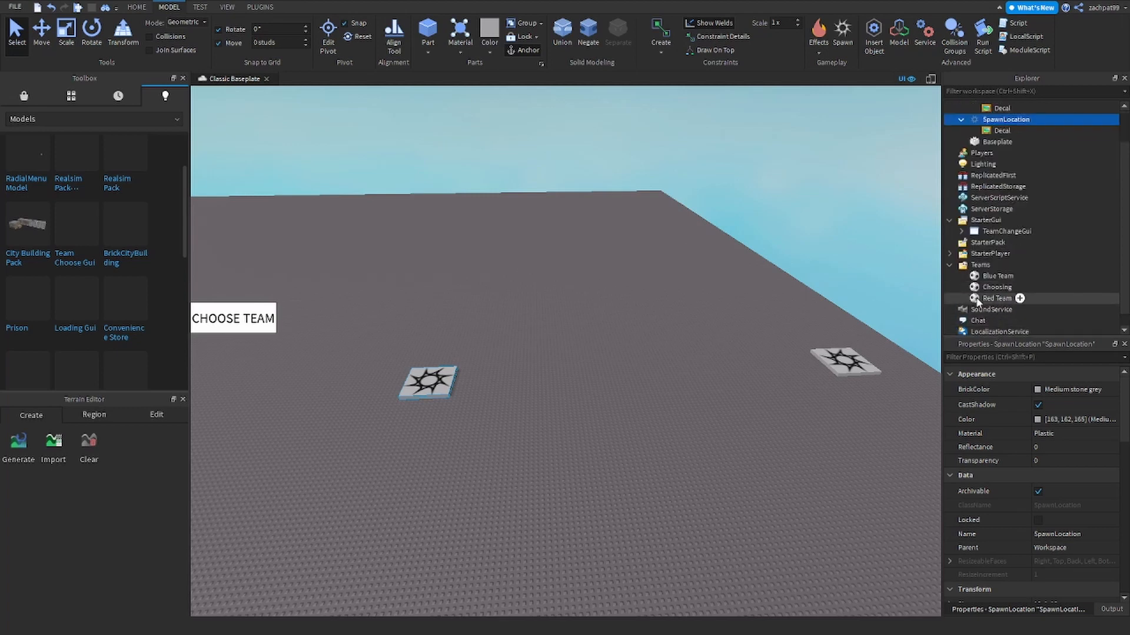
- Check Red Team's colour, then set the left spawn pad's TeamColor to Really red
left_click(990, 297)
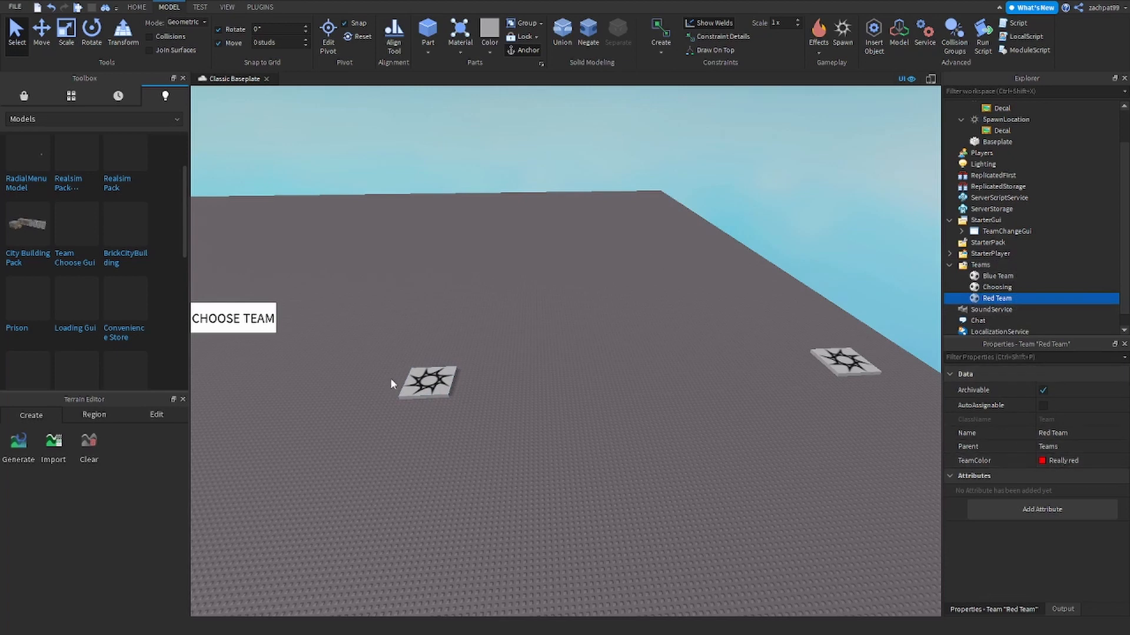
left_click(418, 382)
scroll(1012, 503, "down", 8)
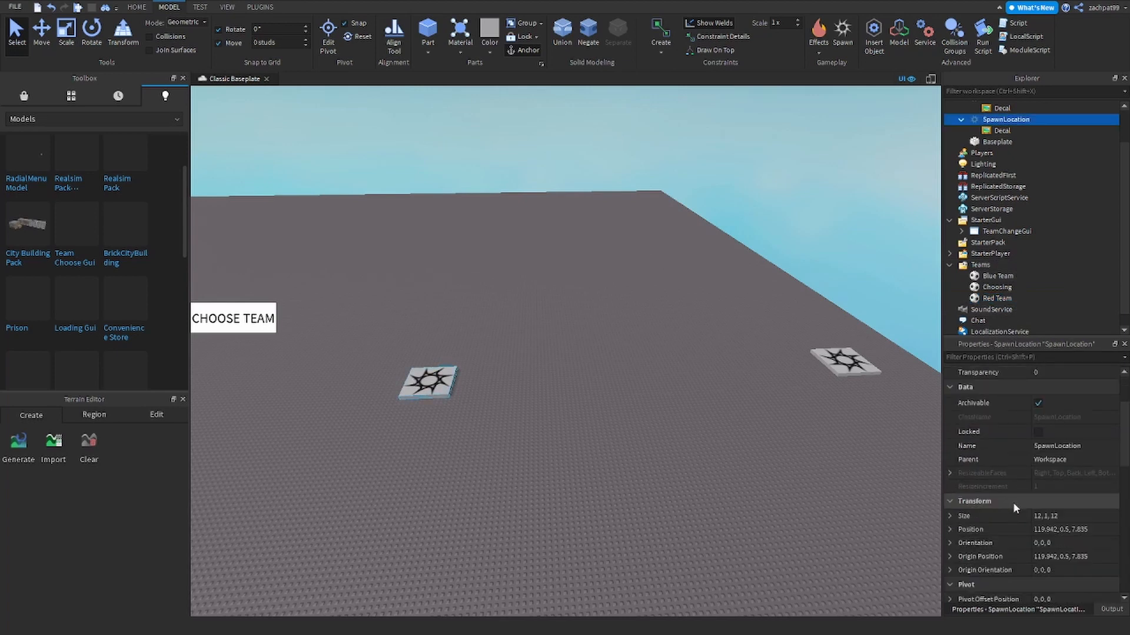
scroll(1013, 502, "down", 7)
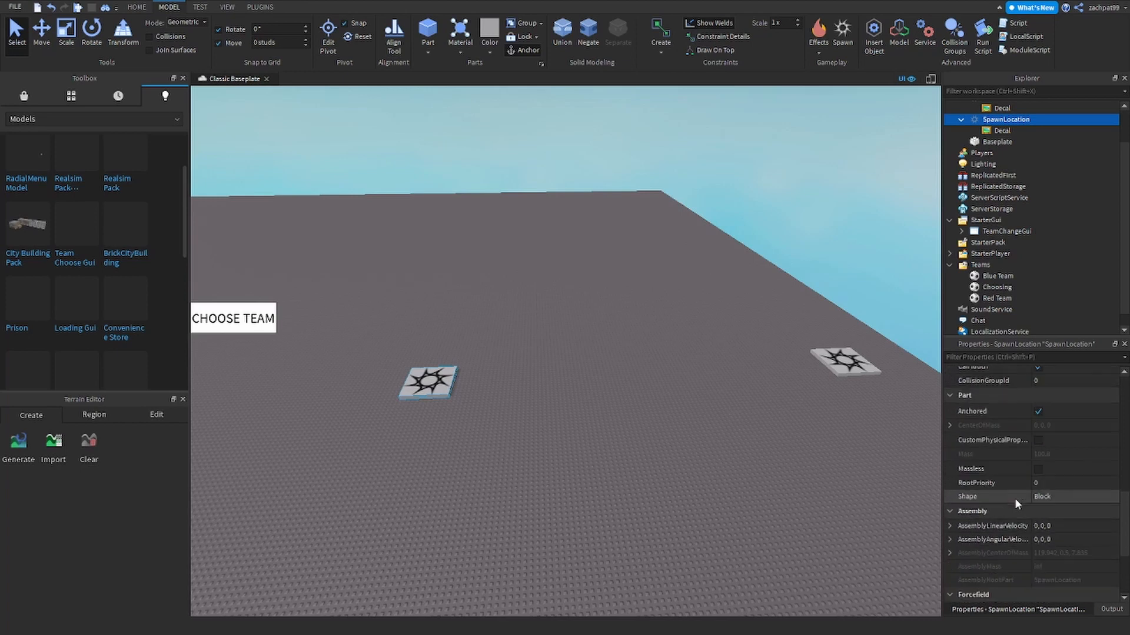
scroll(1012, 519, "down", 2)
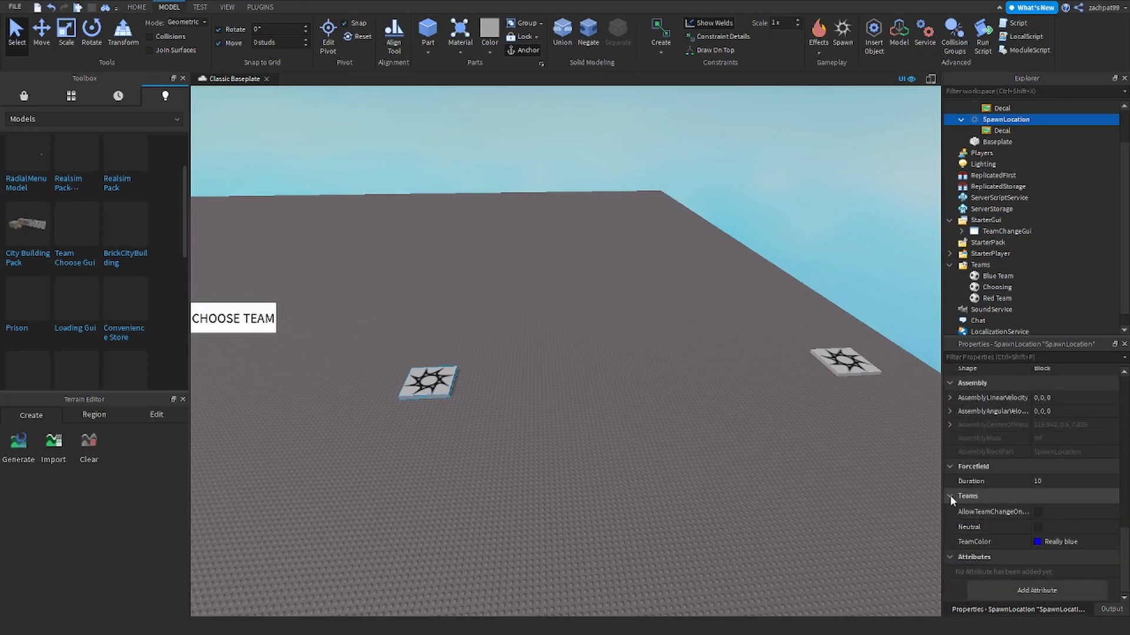
left_click(1045, 542)
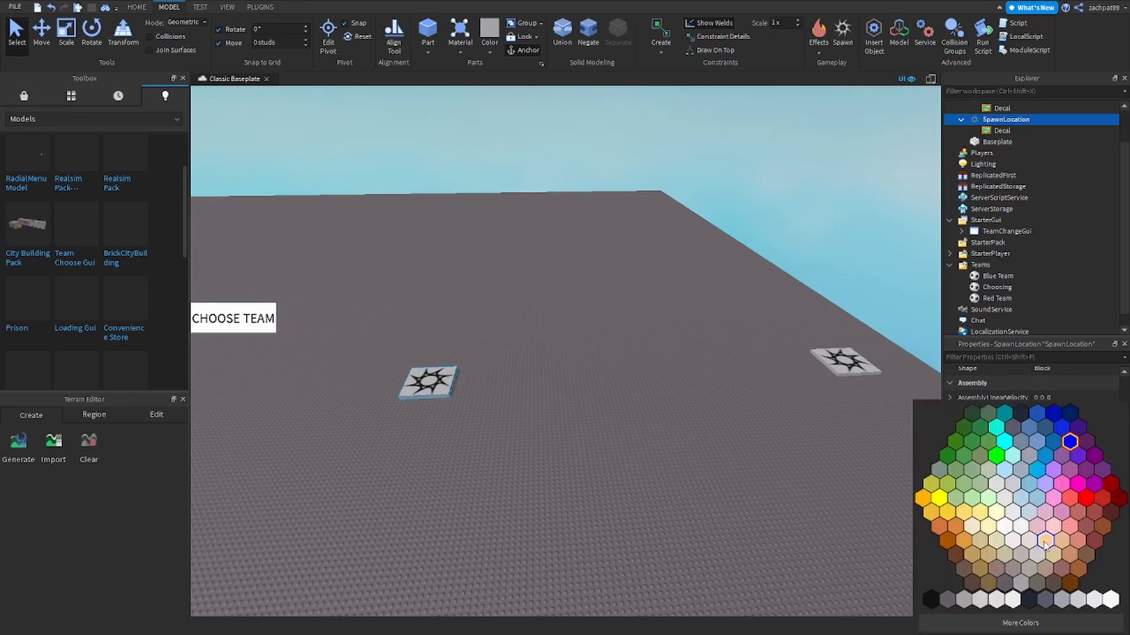
left_click(1086, 499)
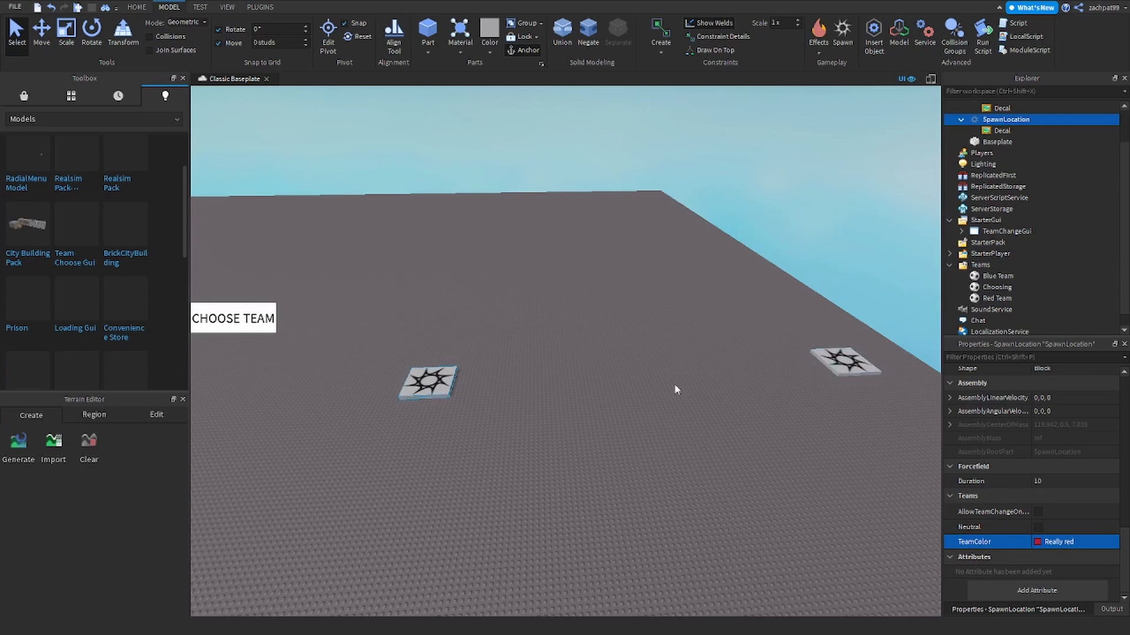
left_click(433, 384)
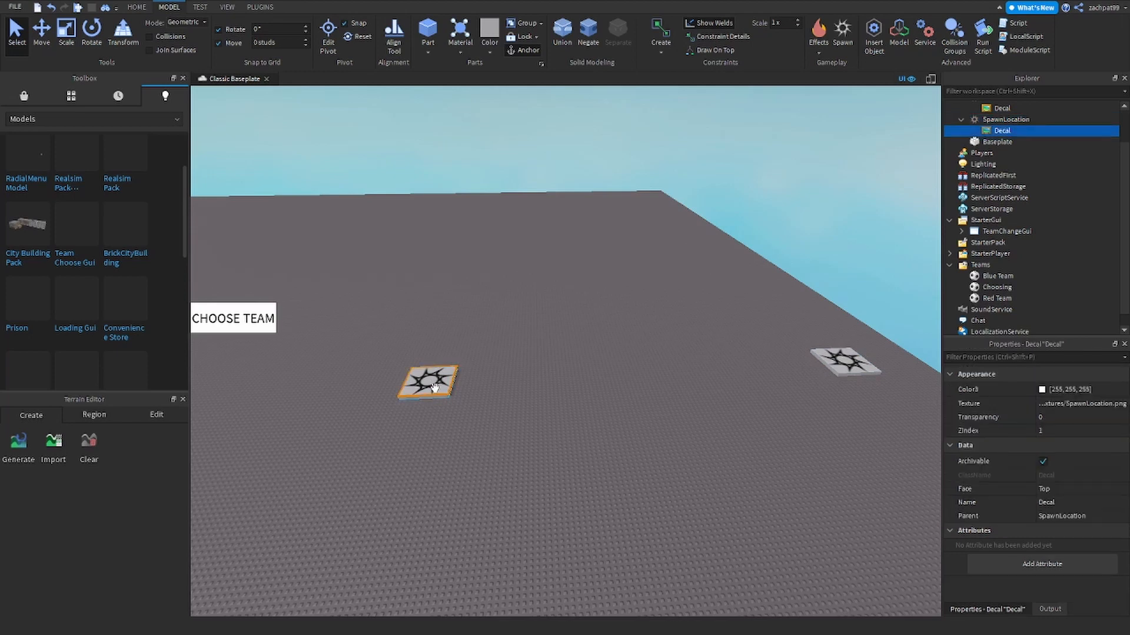
- Delete the Decal from the left spawn pad, then from the right one
key("Delete")
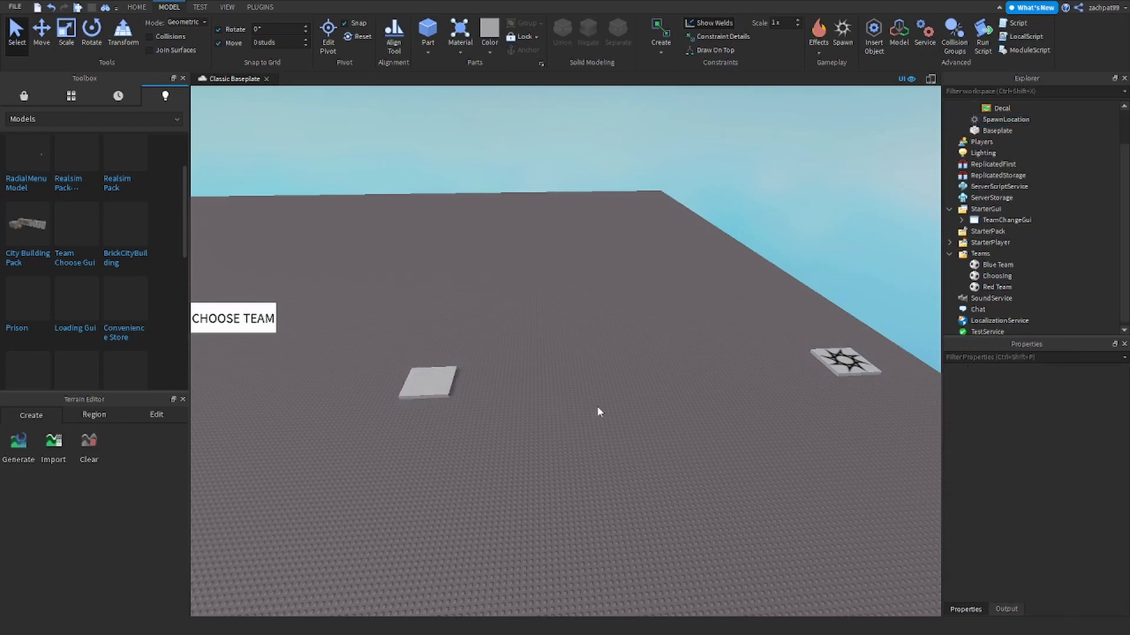
left_click(835, 360)
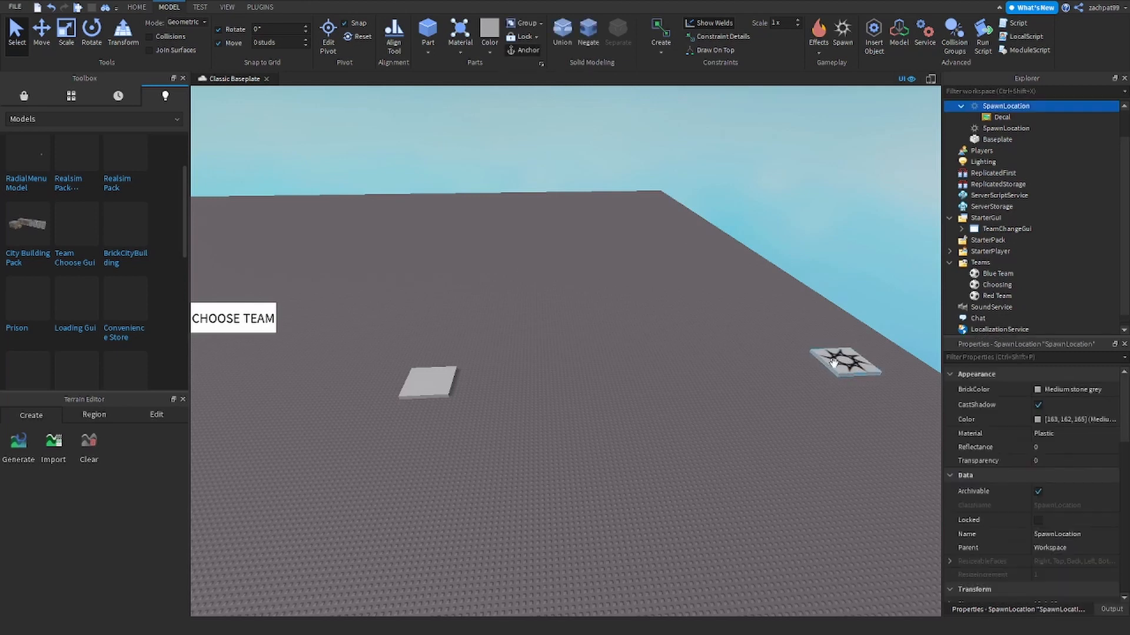
left_click(996, 122)
key("Delete")
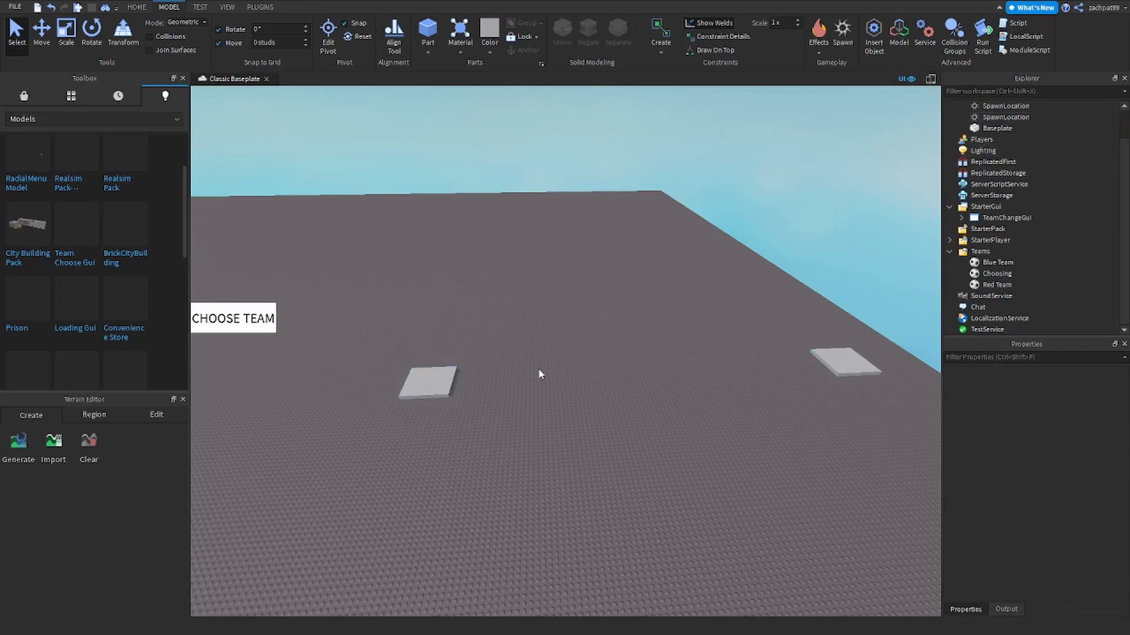
- Set Transparency to 1 on both the left and right SpawnLocation pads, then deselect
left_click(424, 384)
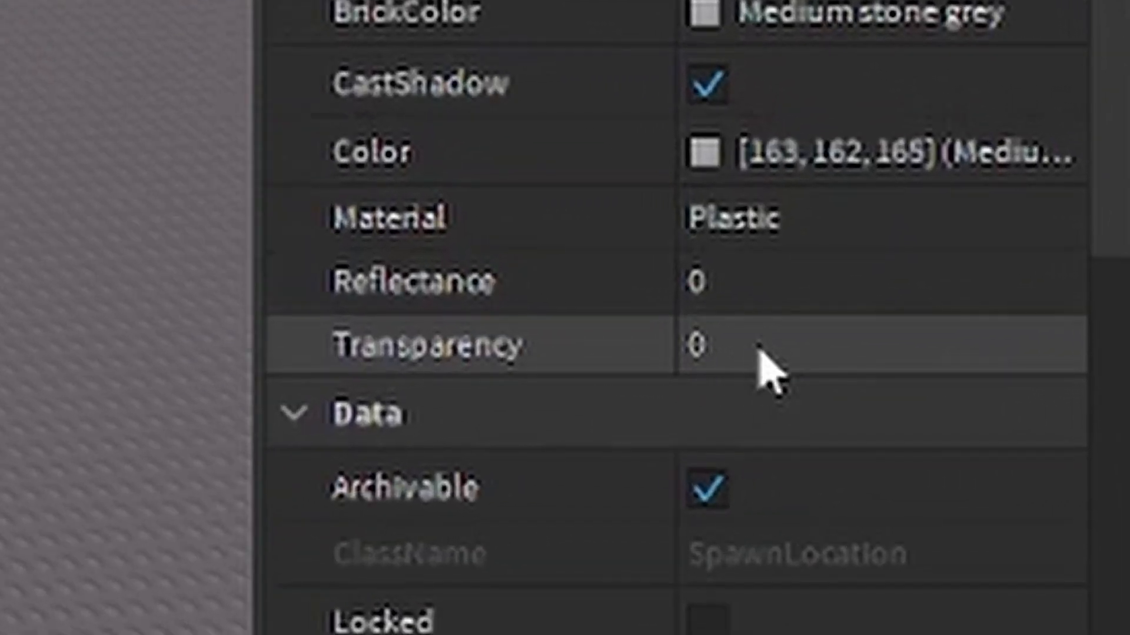
left_click(759, 351)
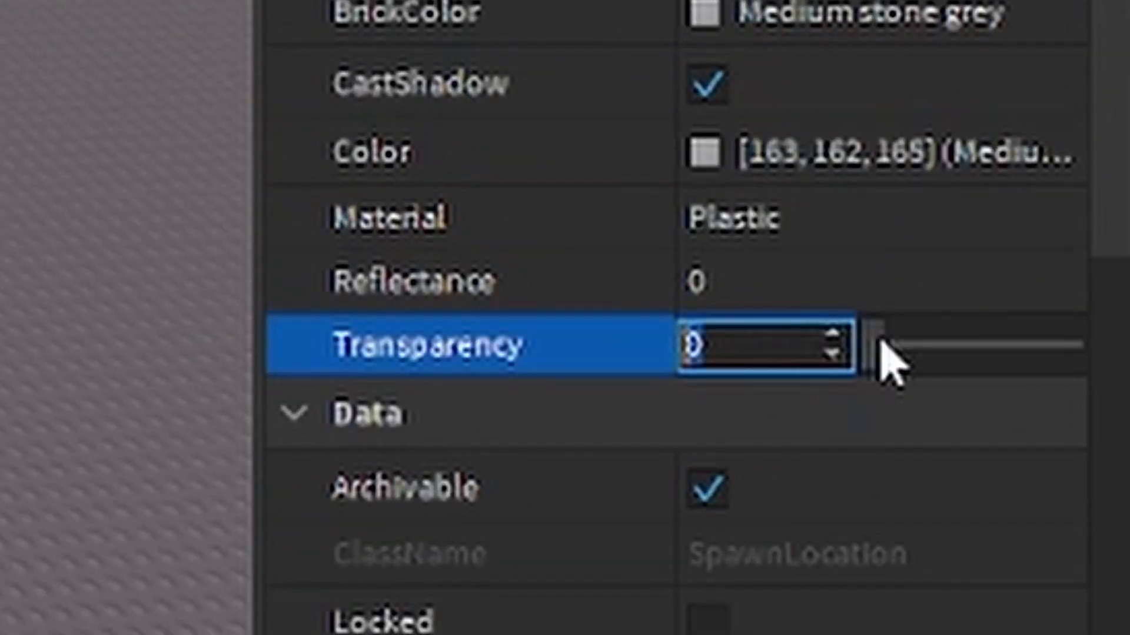
left_click_drag(875, 344, 1054, 371)
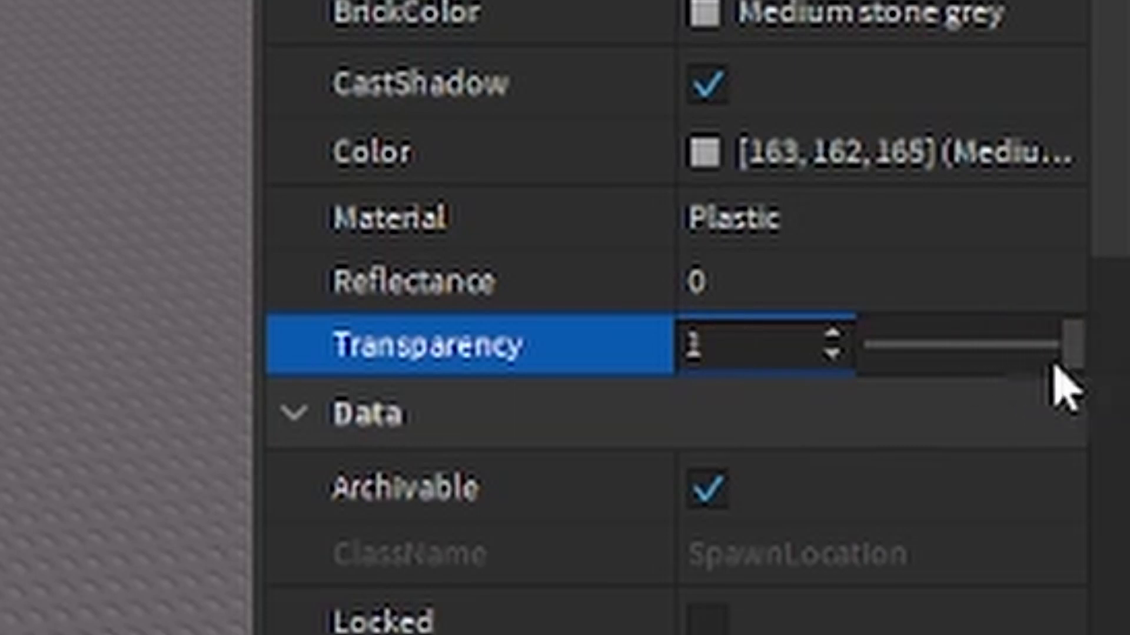
left_click(164, 278)
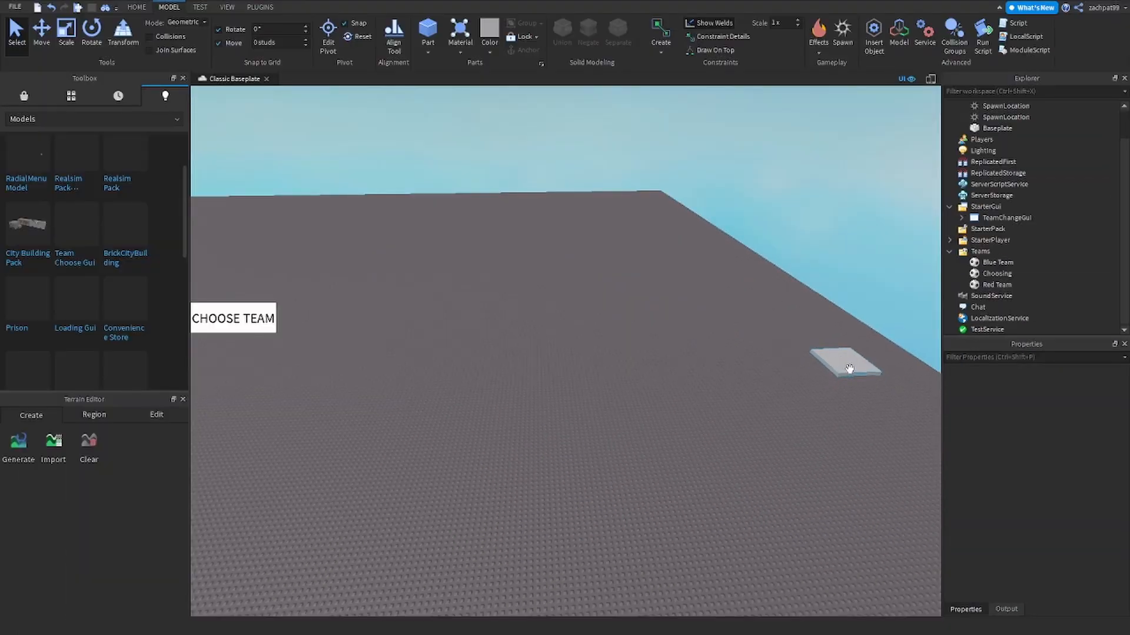
left_click(850, 368)
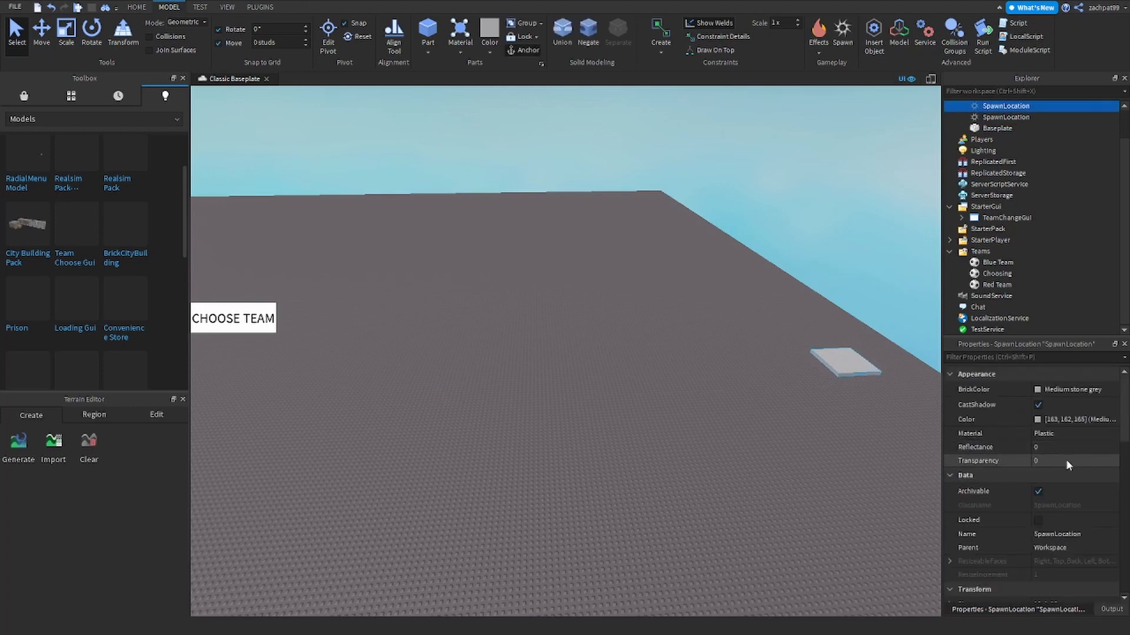
left_click(1066, 458)
type("1")
key("Return")
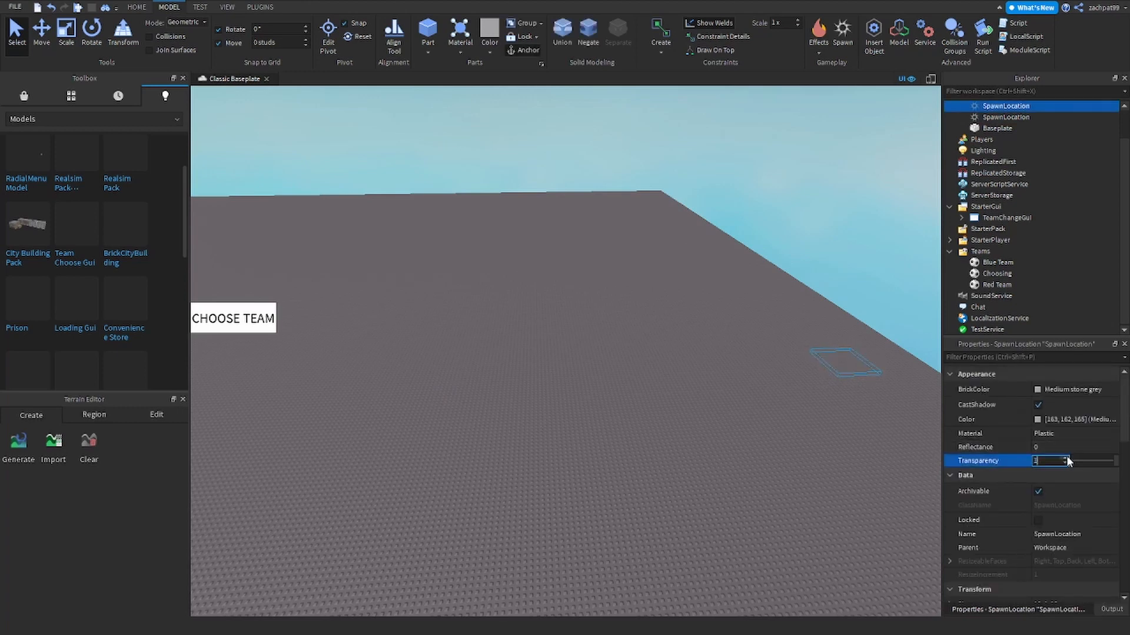
left_click(799, 437)
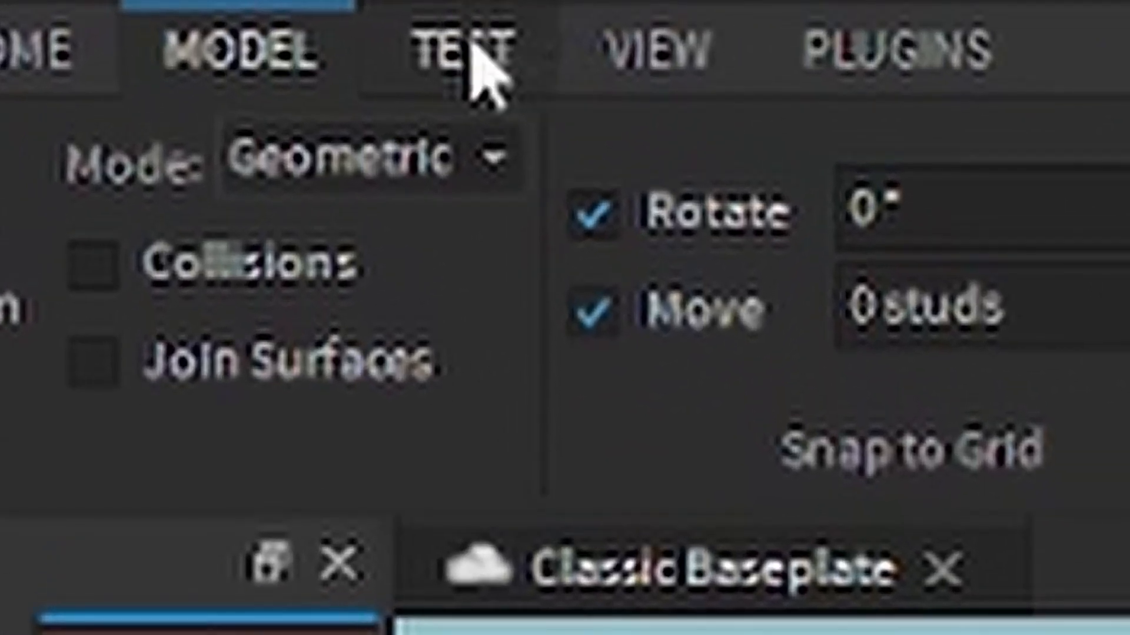
- Launch a Play test from the Play dropdown on the TEST tab
left_click(479, 68)
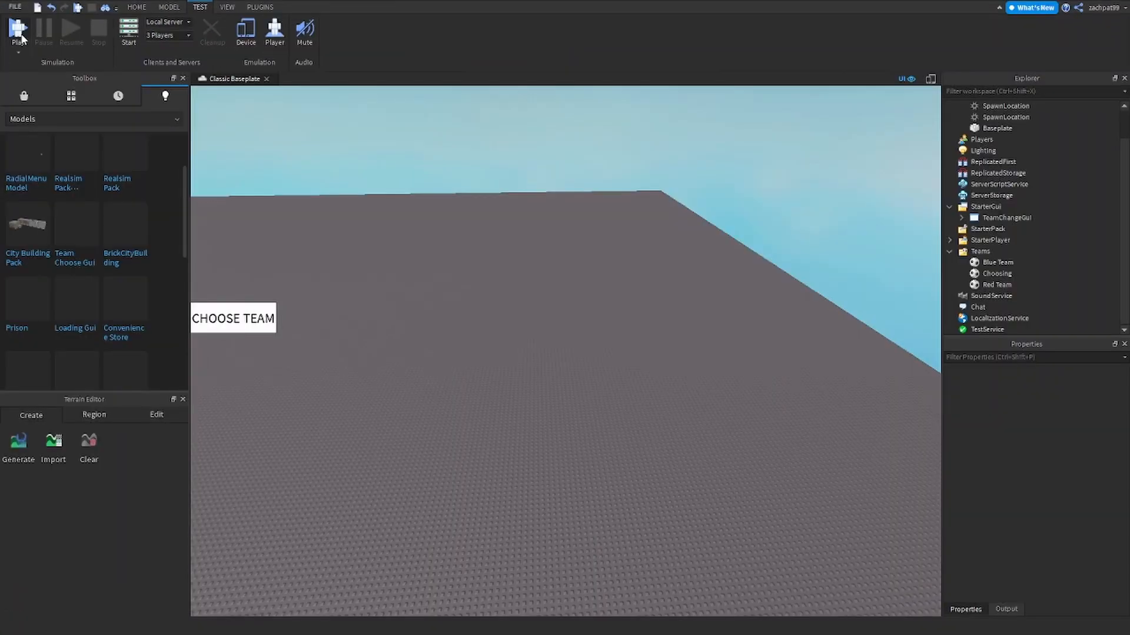
left_click(21, 52)
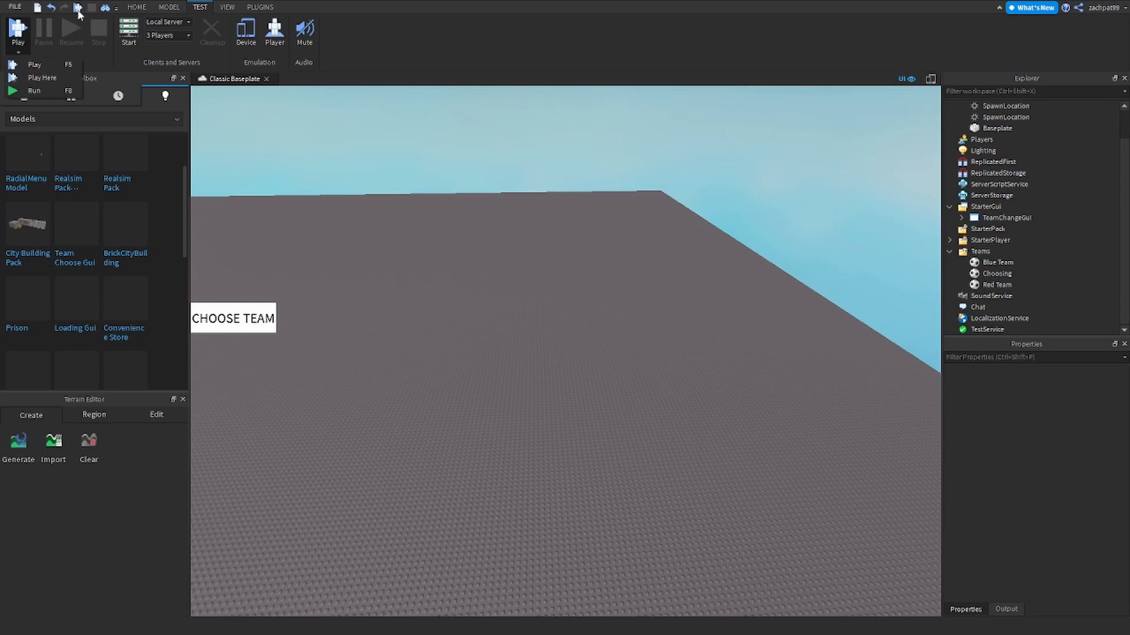
left_click(54, 61)
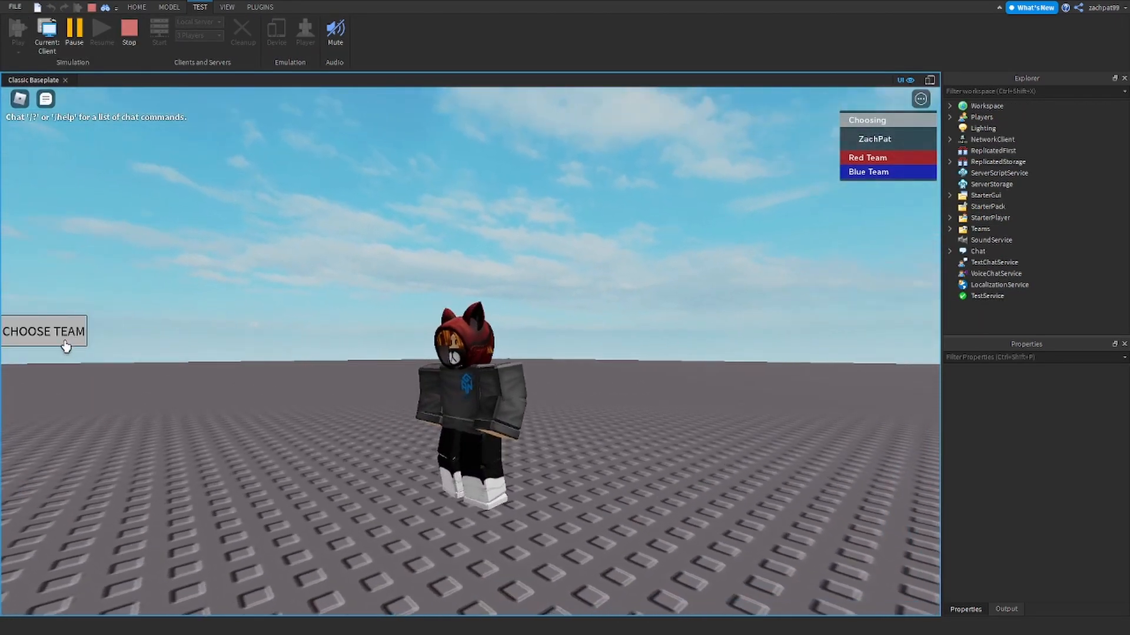
- Join the Red Team through CHOOSE TEAM, close the chooser, and select the invisible spawn underfoot
left_click(64, 346)
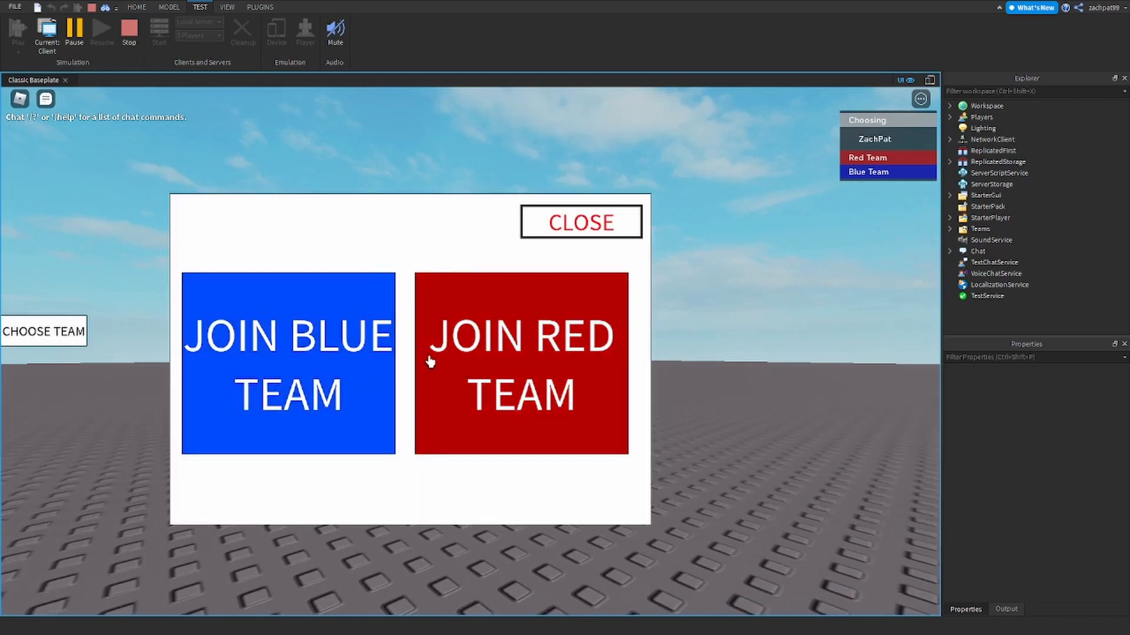
left_click(449, 370)
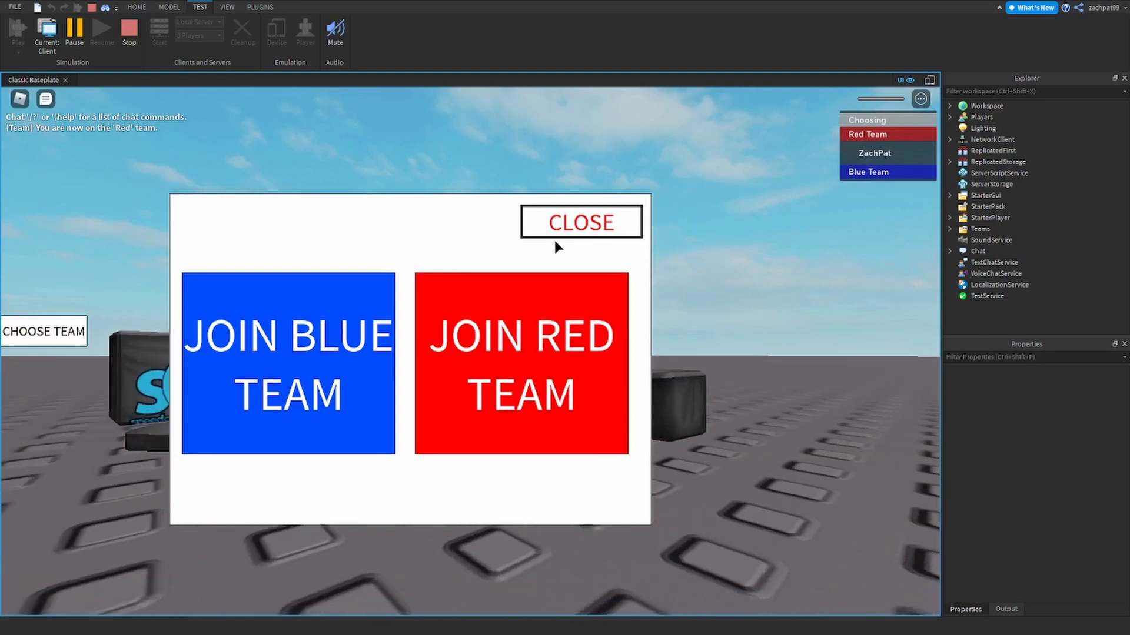
left_click(568, 228)
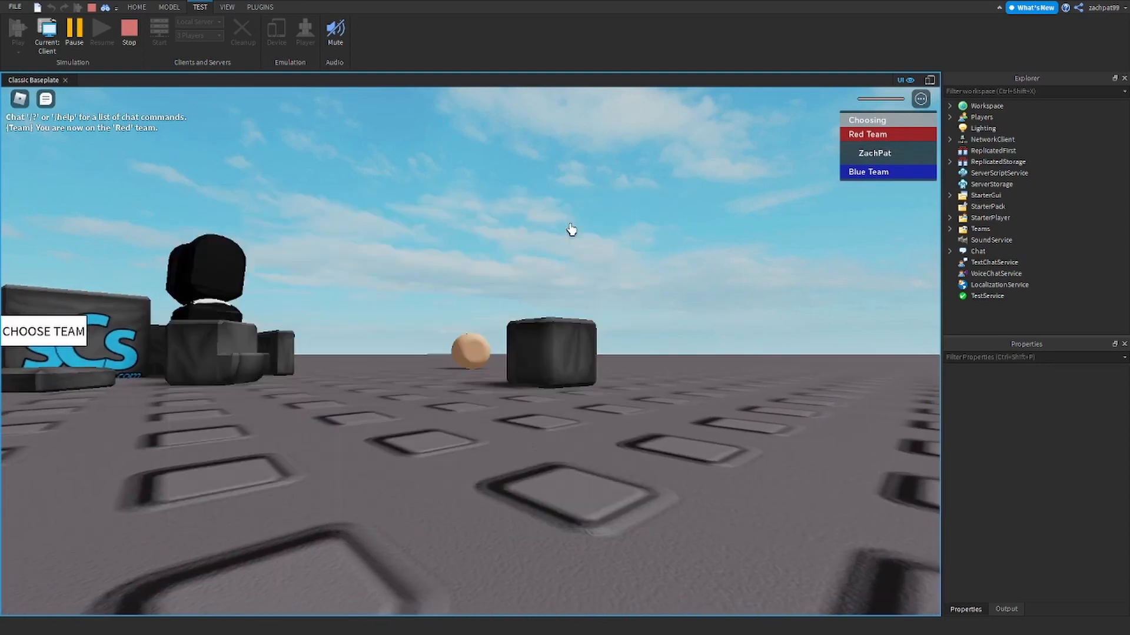
right_click_drag(570, 224, 570, 223)
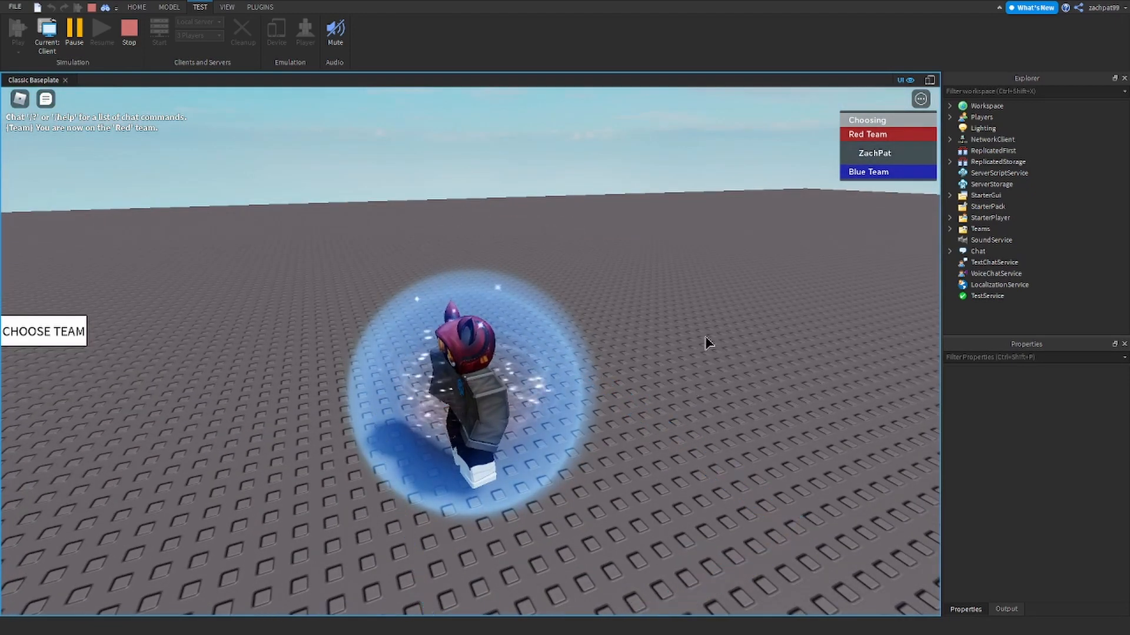
left_click(642, 452)
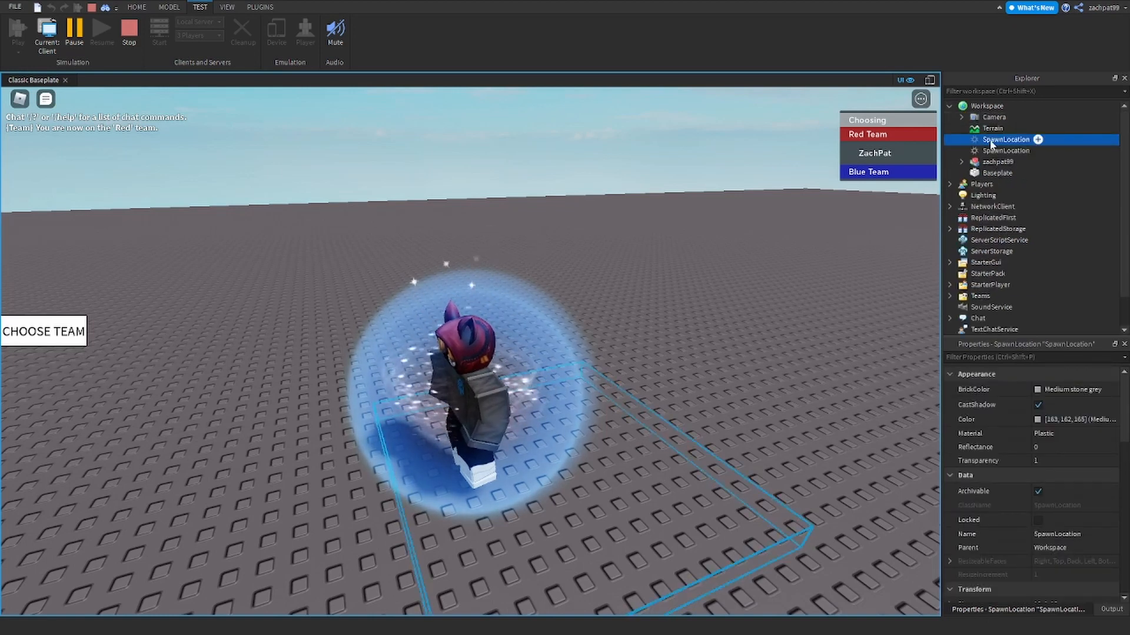
left_click(136, 7)
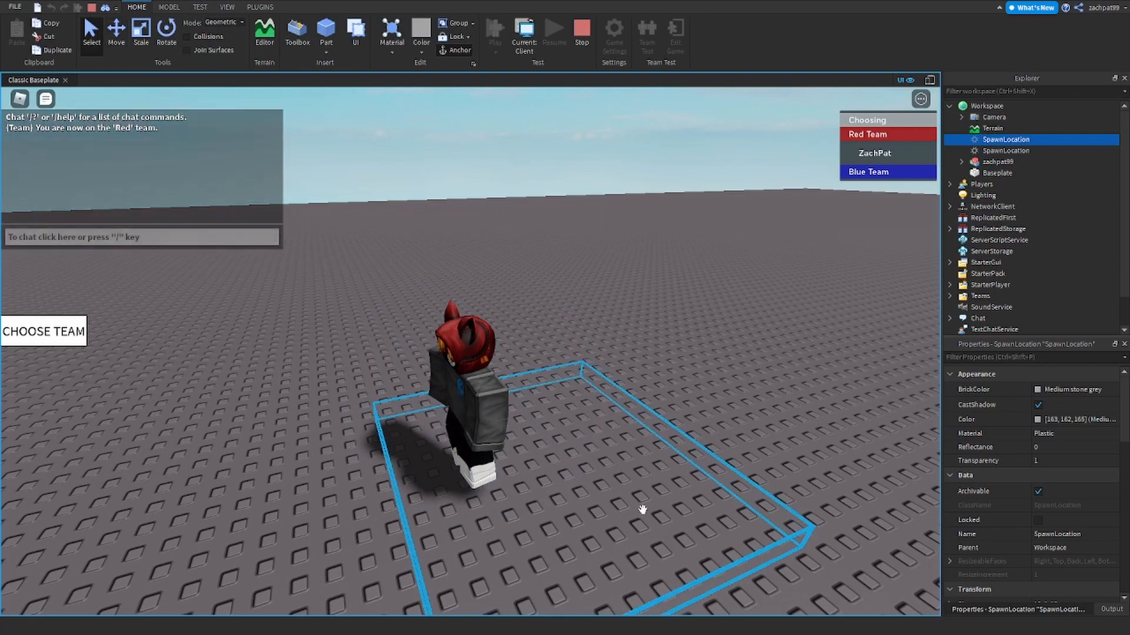
scroll(1053, 494, "down", 5)
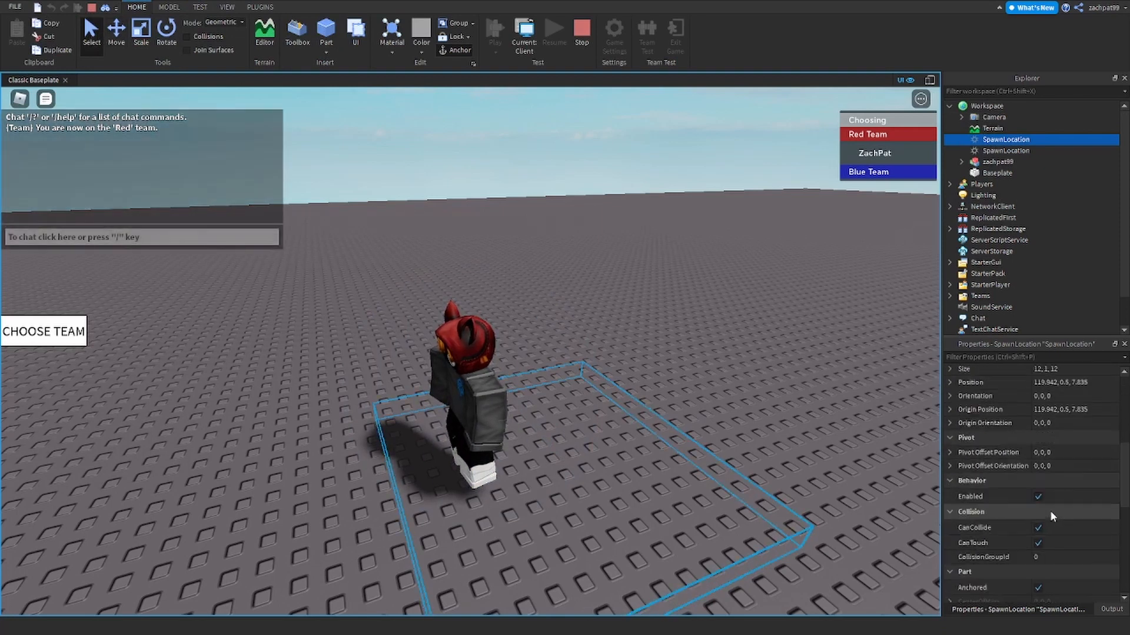
scroll(1049, 510, "down", 8)
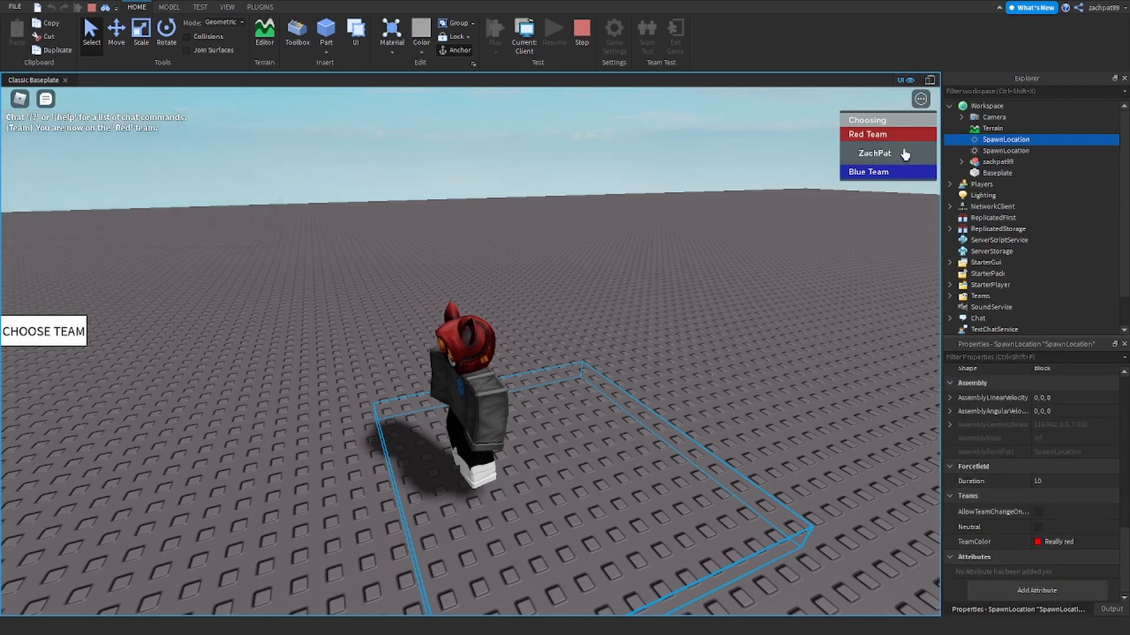
left_click(585, 206)
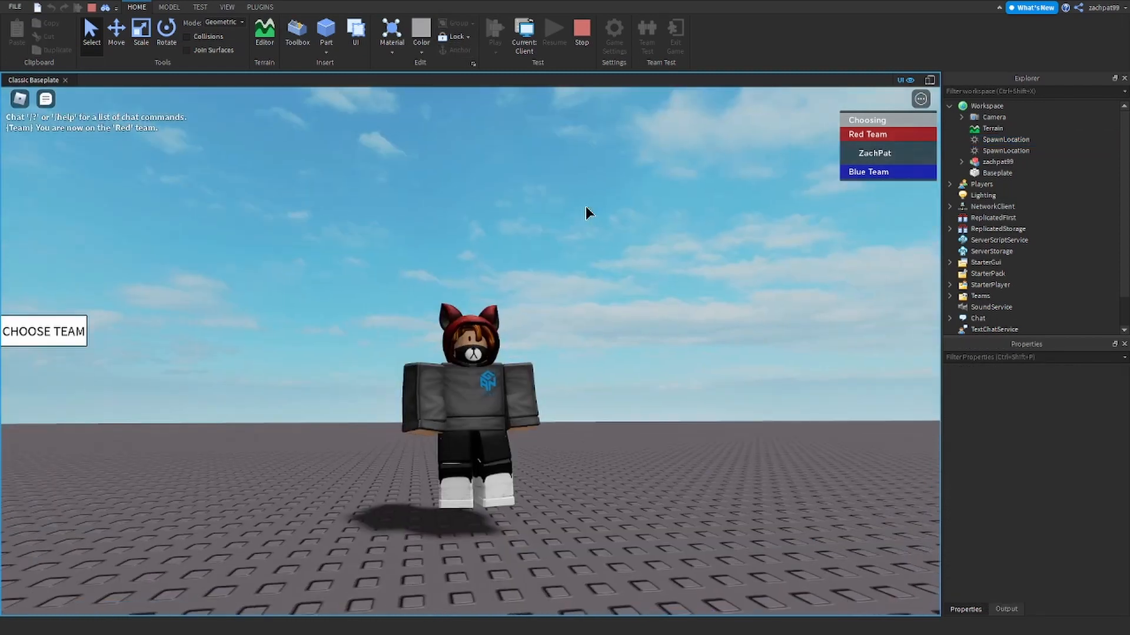